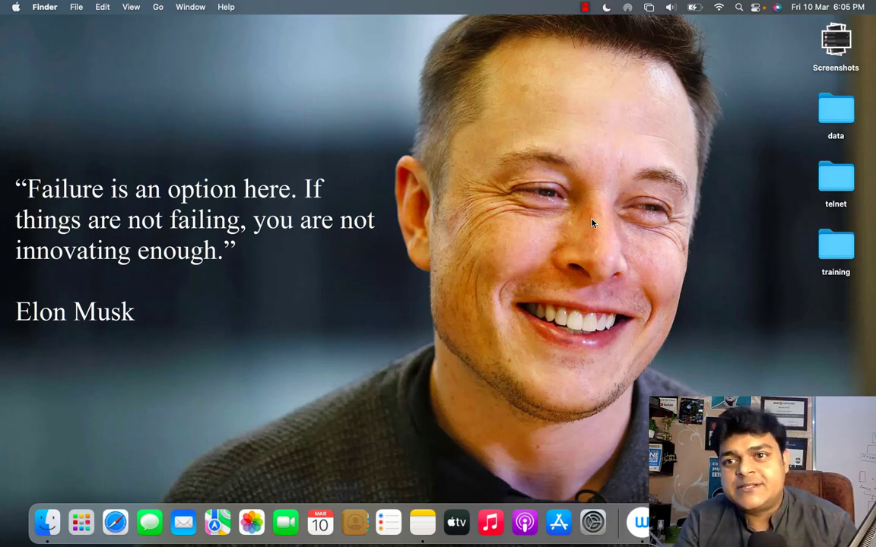
pyautogui.hotkey('ctrl', 'Right')
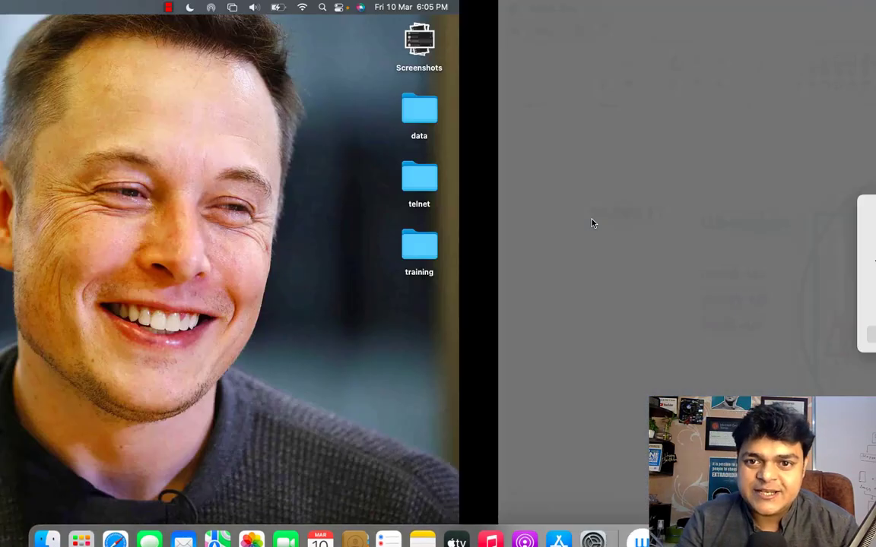
pyautogui.click(445, 336)
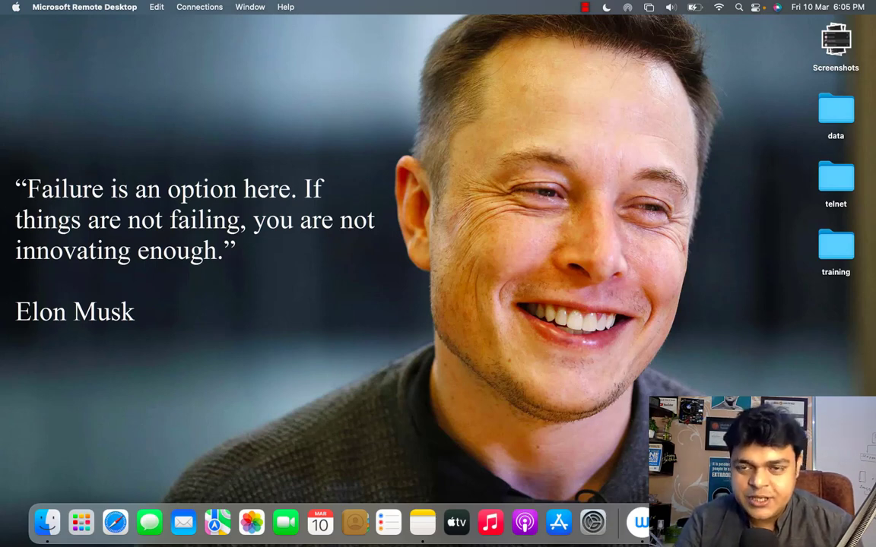
pyautogui.press('XF86AudioRaiseVolume')
pyautogui.press('XF86AudioRaiseVolume')
pyautogui.press('XF86AudioRaiseVolume')
pyautogui.press('XF86AudioRaiseVolume')
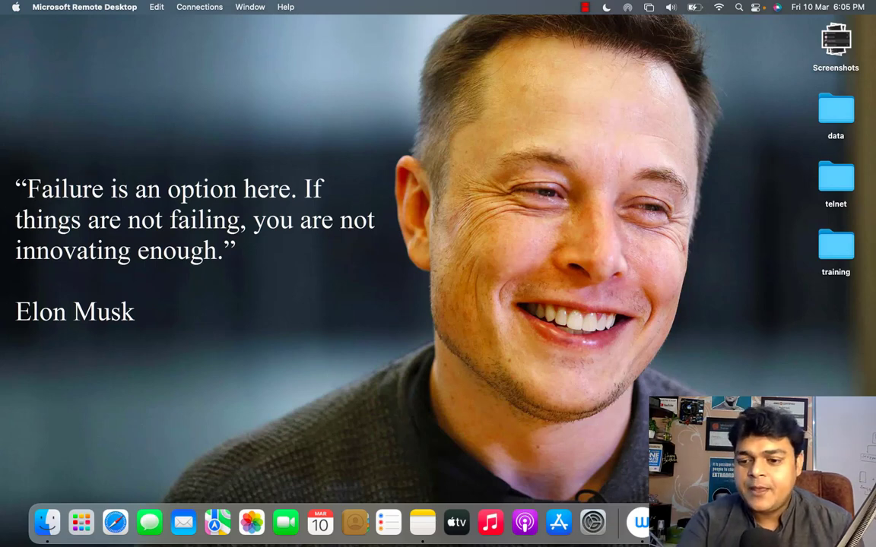
pyautogui.press('XF86AudioRaiseVolume')
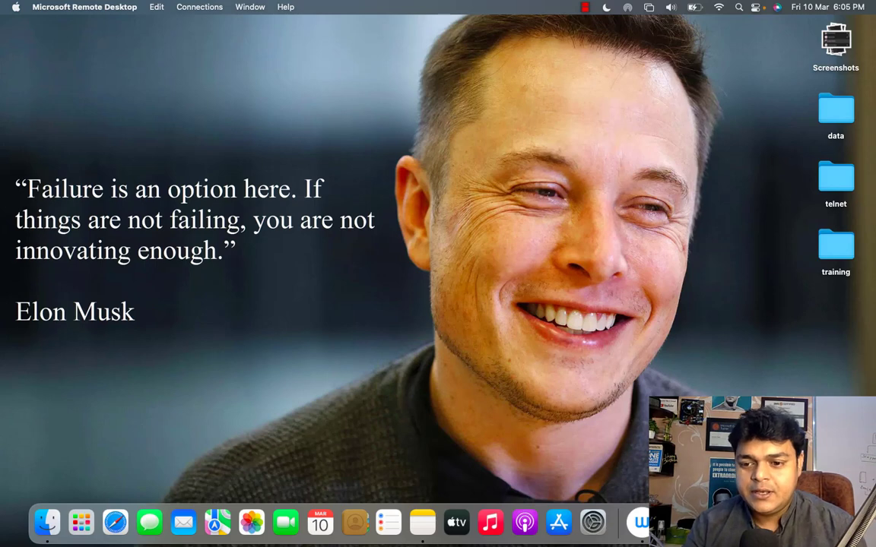
# Open Remote Desktop and connect to the PC at 192.168.1.9.
pyautogui.click(640, 523)
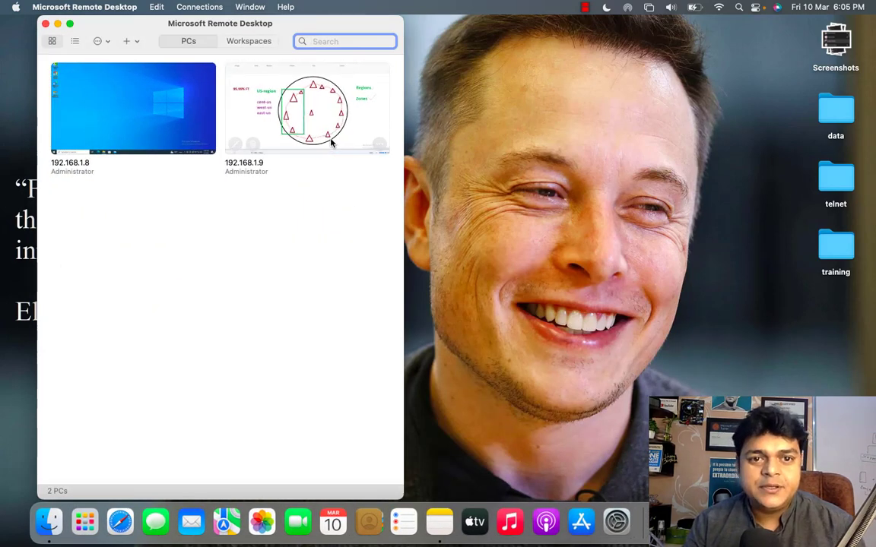
pyautogui.doubleClick(335, 143)
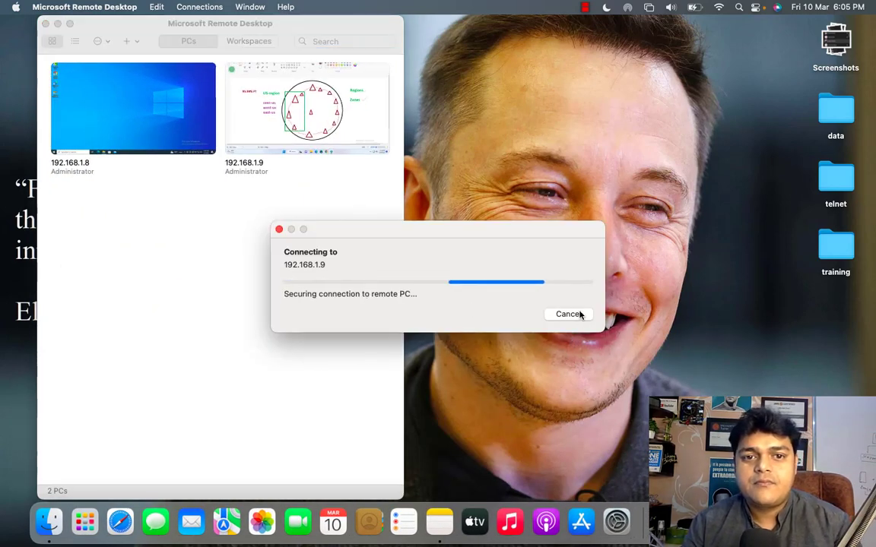
pyautogui.click(570, 323)
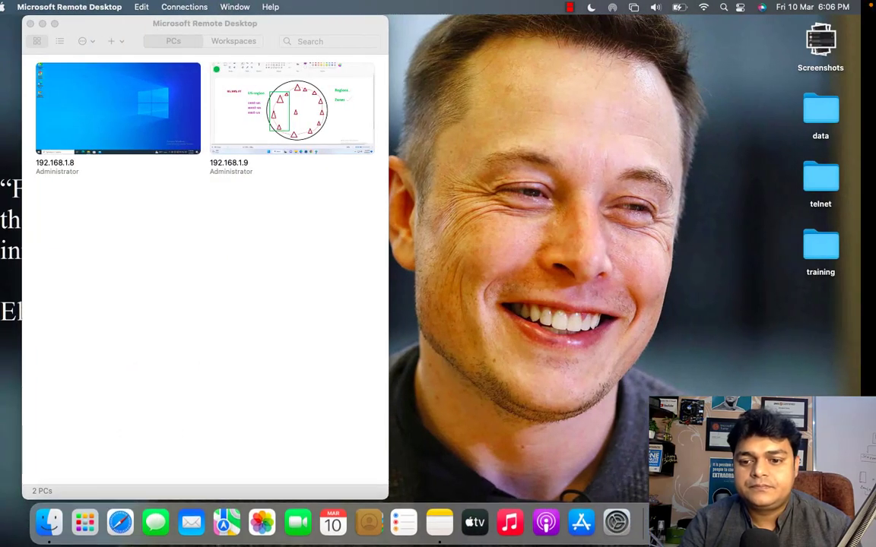
pyautogui.hotkey('ctrl', 'Right')
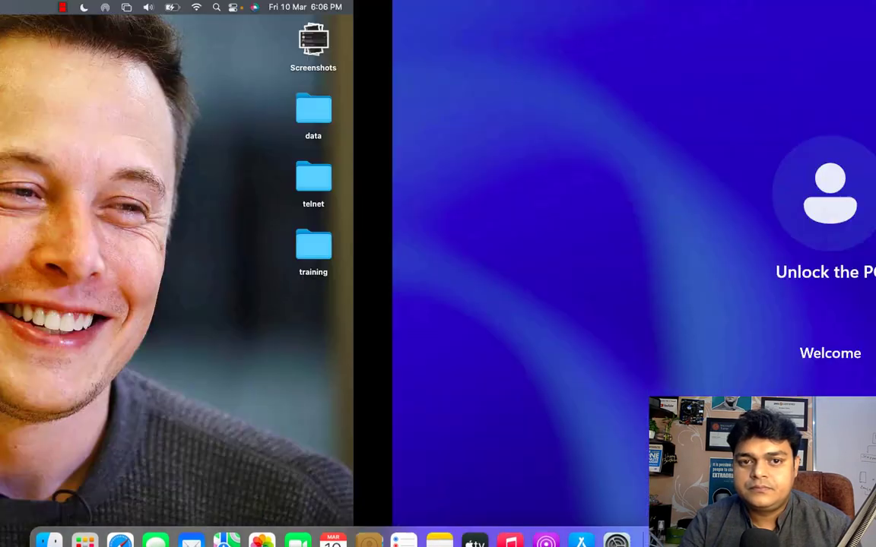
pyautogui.hotkey('ctrl', 'Left')
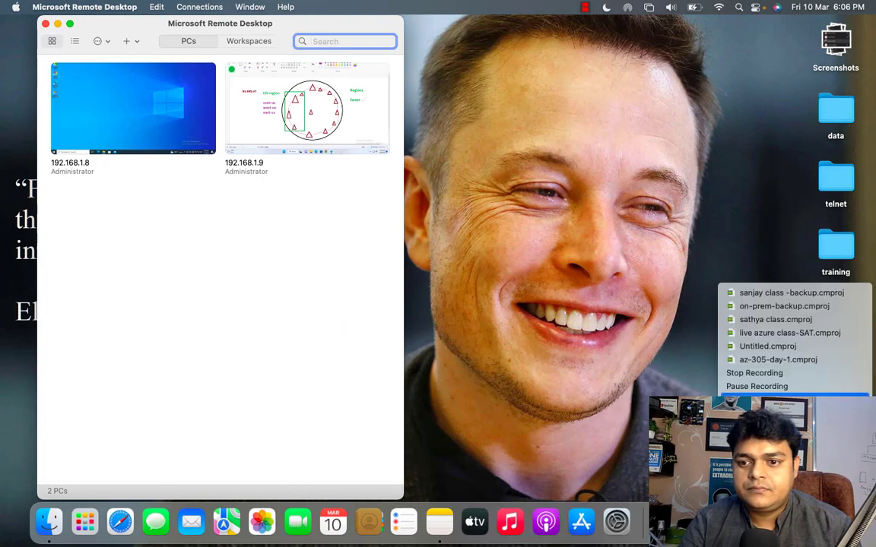
pyautogui.click(791, 384)
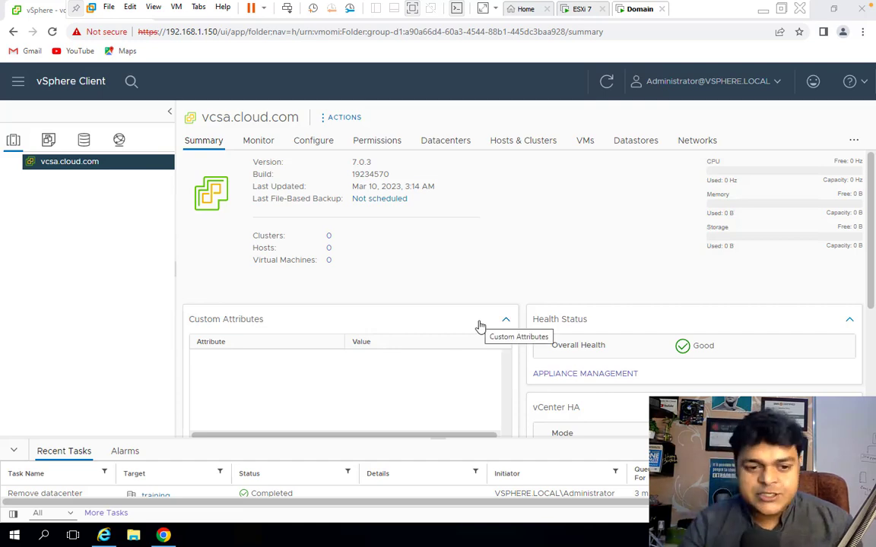
pyautogui.click(762, 10)
pyautogui.moveTo(531, 532)
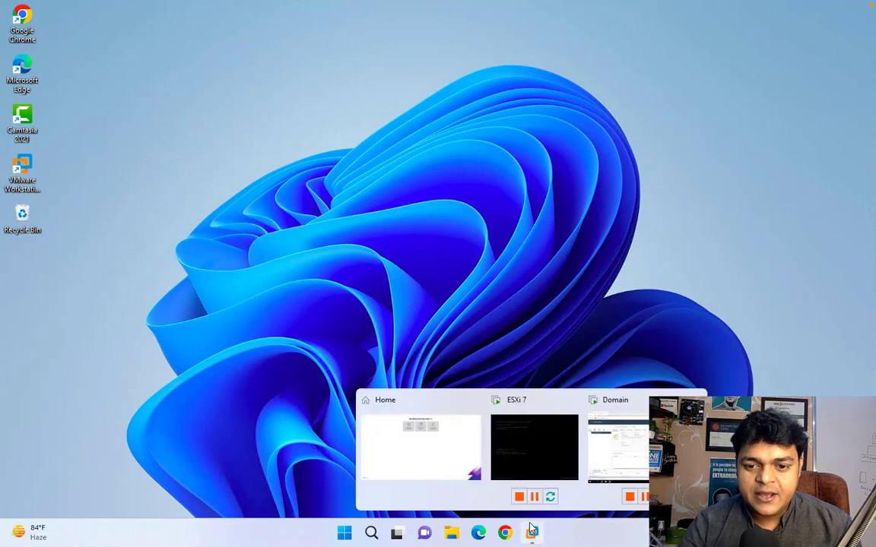
pyautogui.click(620, 449)
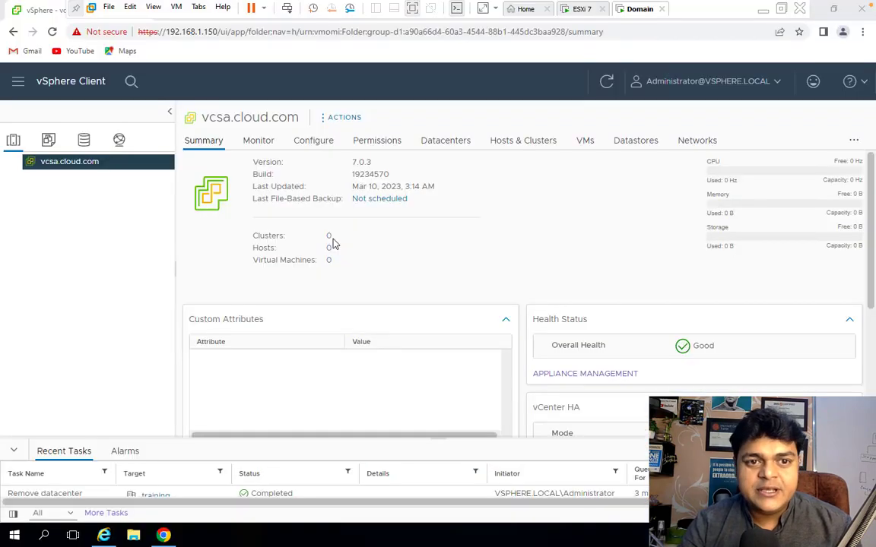
# Check the ESXi 7 host's management address on its console, then return to the Domain VM.
pyautogui.rightClick(69, 165)
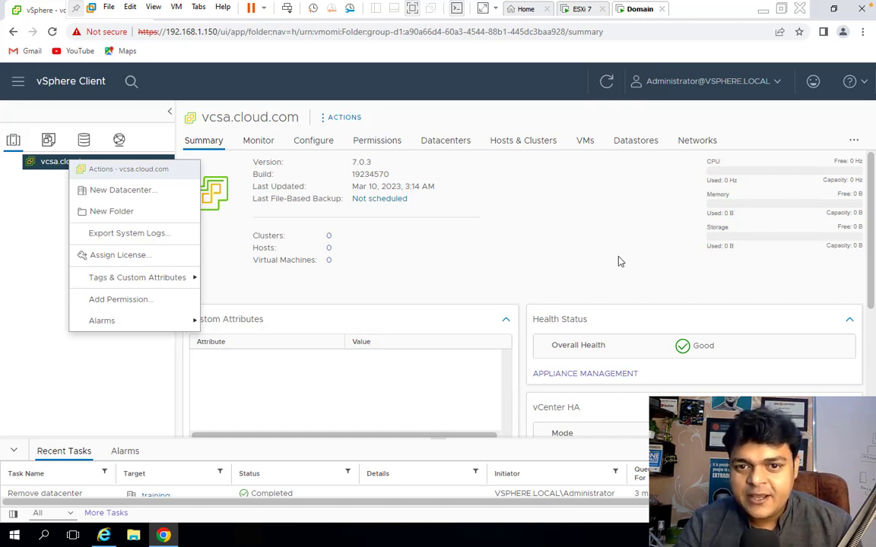
pyautogui.click(564, 265)
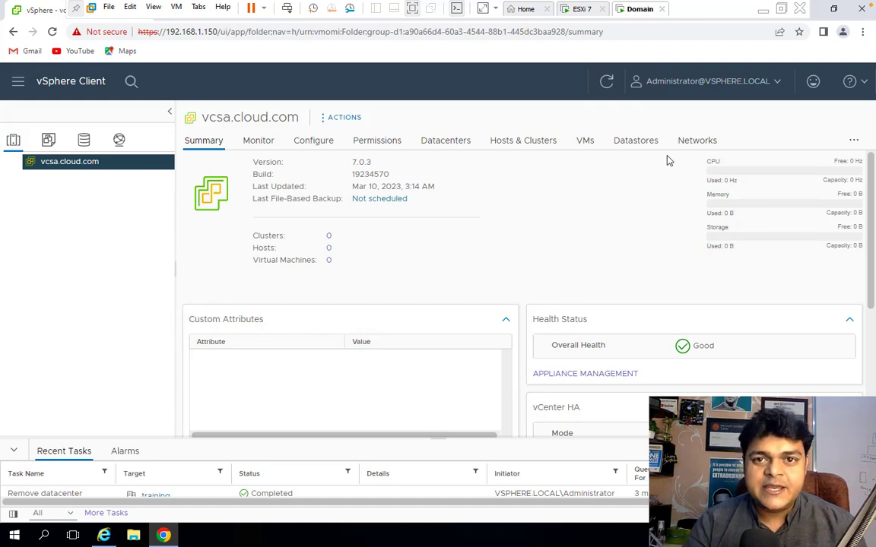
pyautogui.click(584, 9)
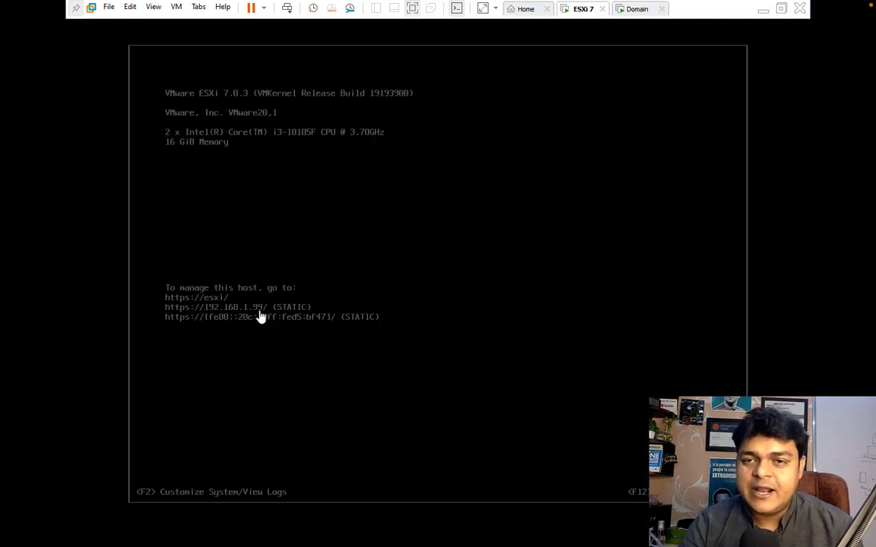
pyautogui.click(638, 9)
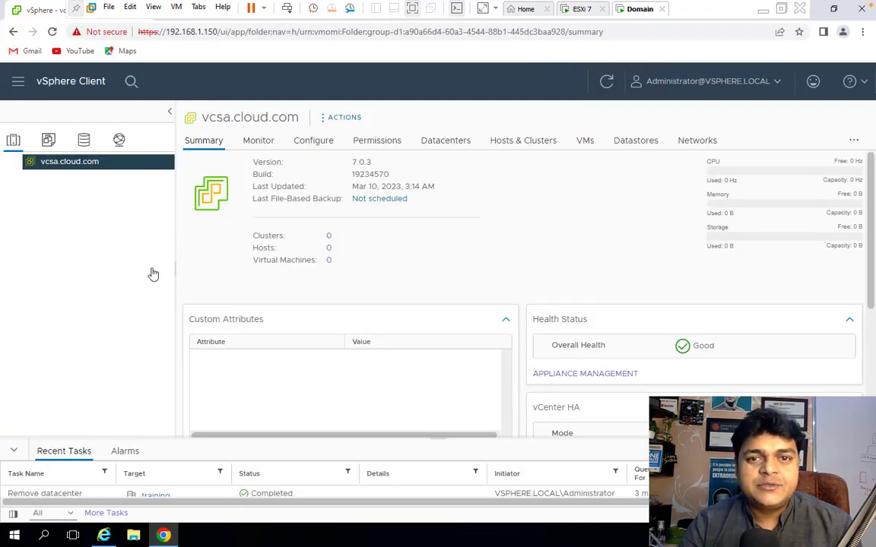
# Create a new datacenter named training under vcsa.cloud.com.
pyautogui.rightClick(89, 168)
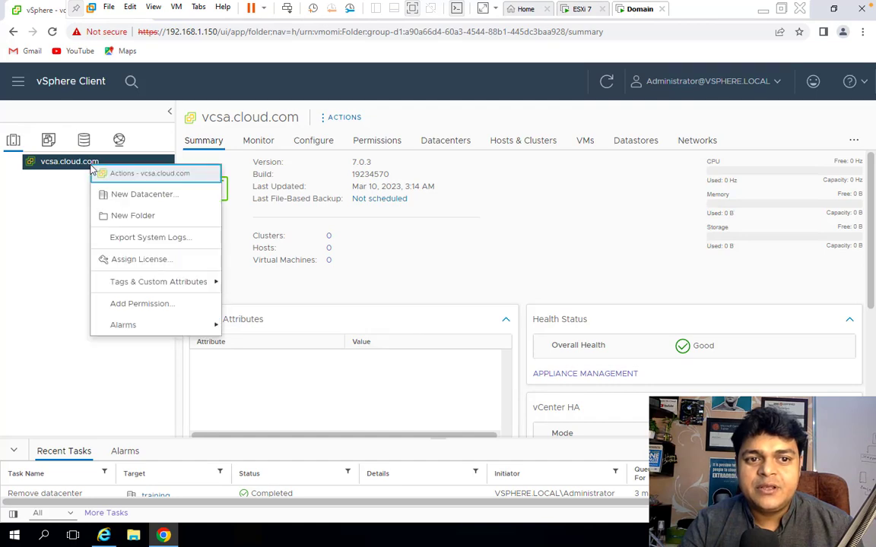
pyautogui.click(133, 197)
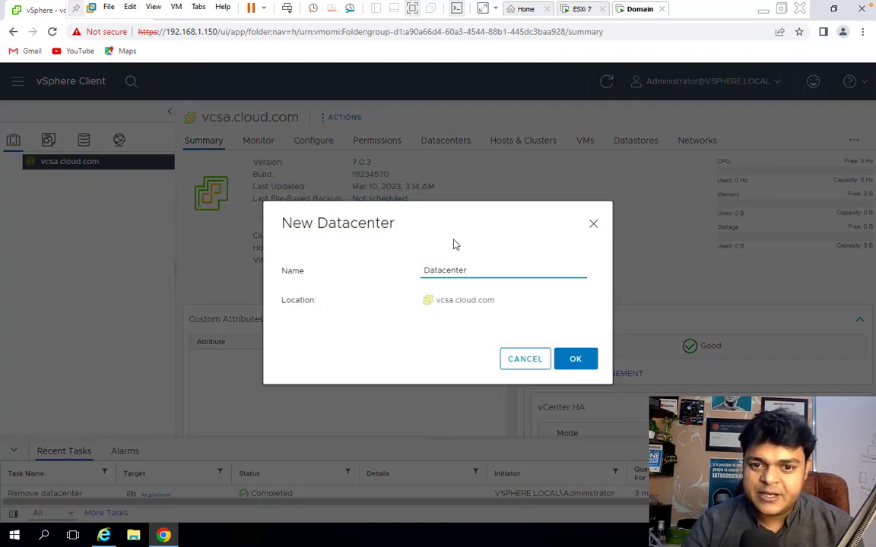
pyautogui.moveTo(471, 273); pyautogui.dragTo(335, 273)
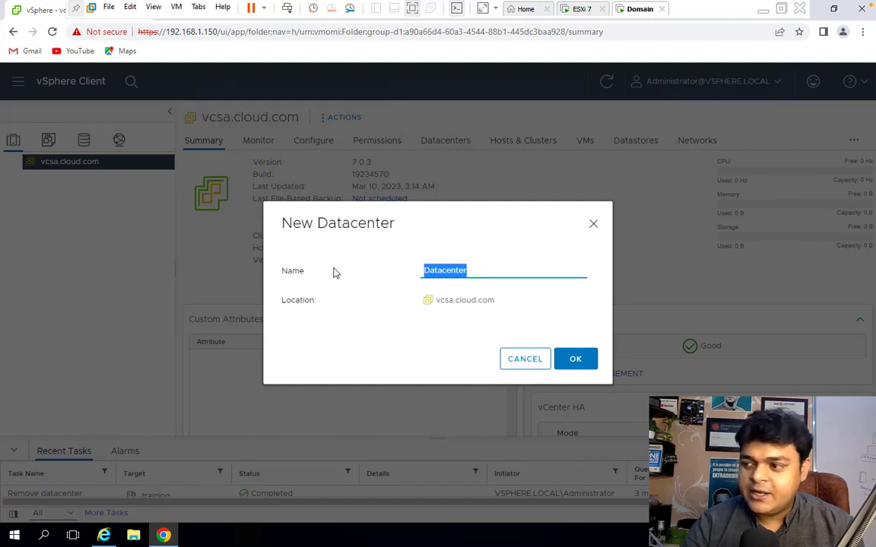
pyautogui.write('training')
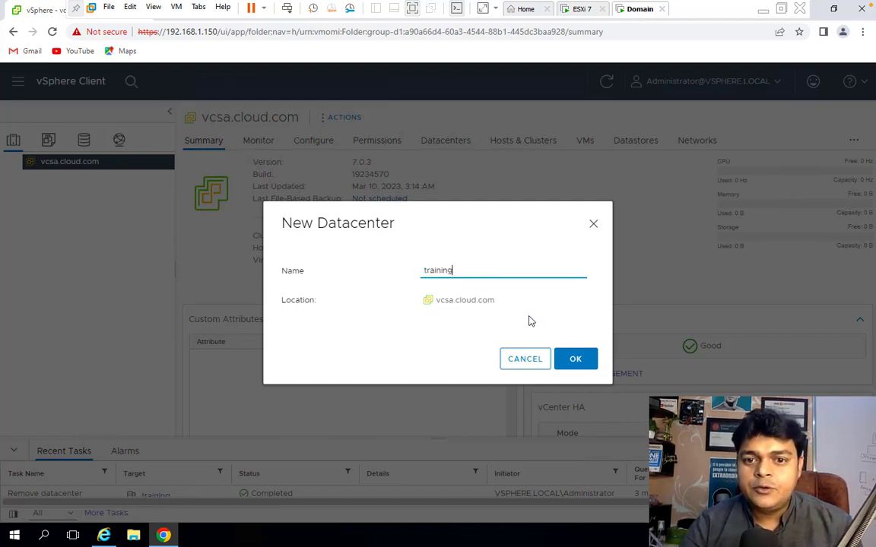
pyautogui.click(573, 359)
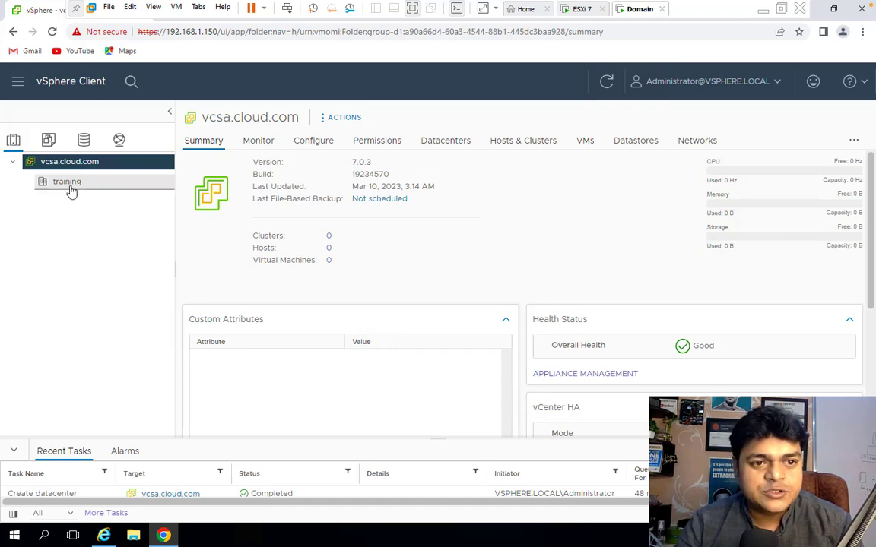
# Start adding a host to the training datacenter with the IP address 192.168.1.99.
pyautogui.rightClick(71, 190)
pyautogui.click(113, 209)
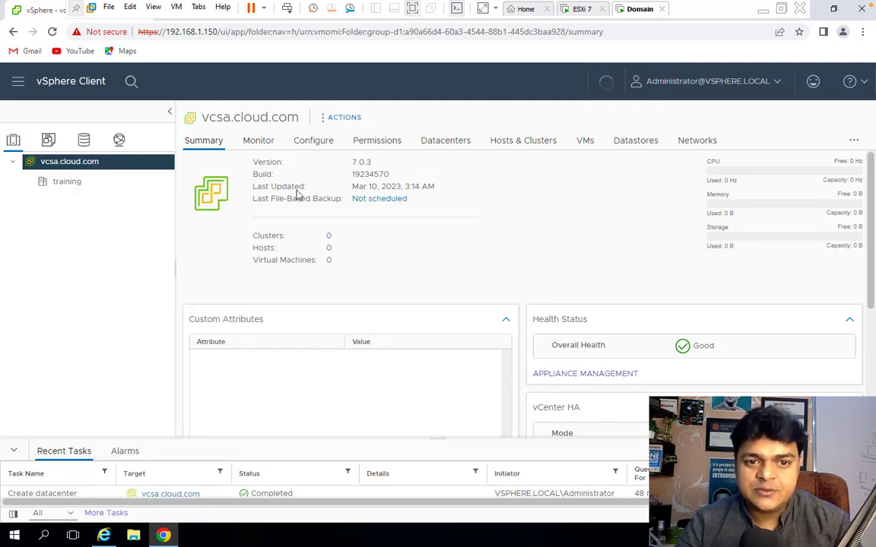
pyautogui.click(471, 190)
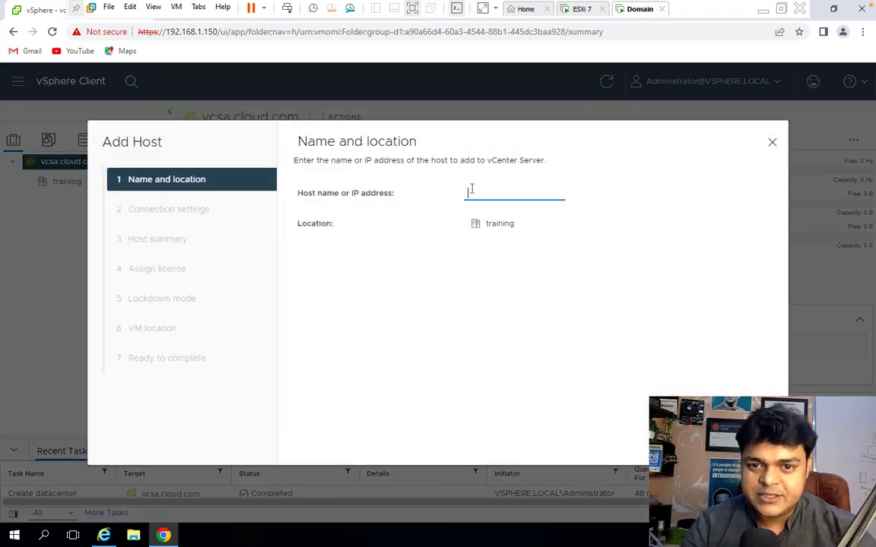
pyautogui.write('192.1')
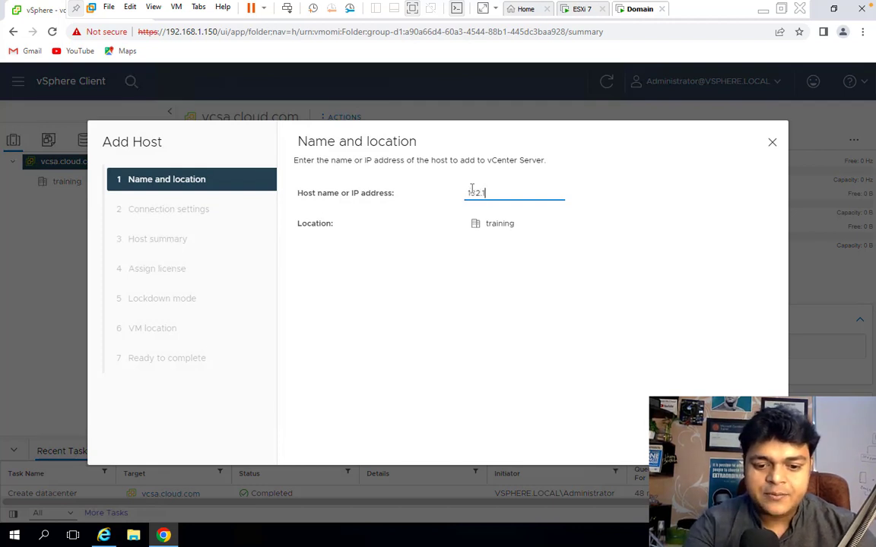
pyautogui.write('68.1.1')
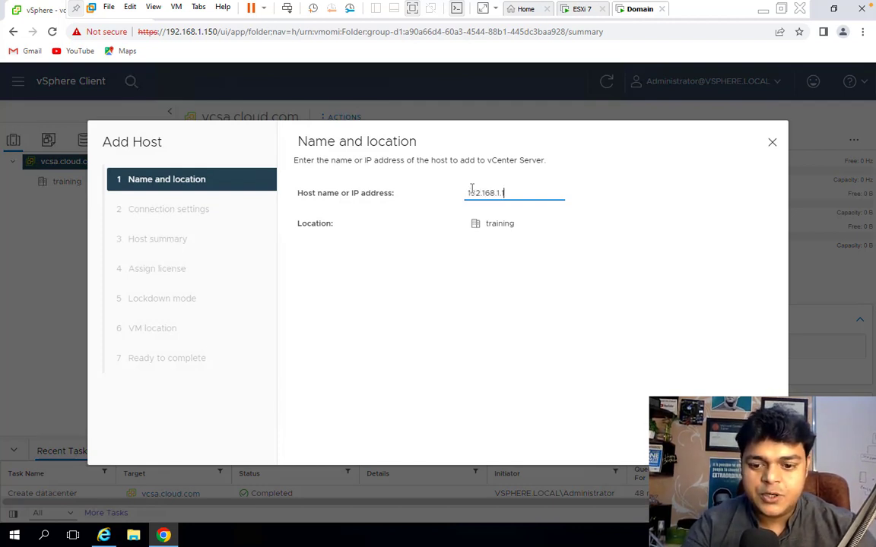
pyautogui.write('00')
pyautogui.press('BackSpace')
pyautogui.press('BackSpace')
pyautogui.press('BackSpace')
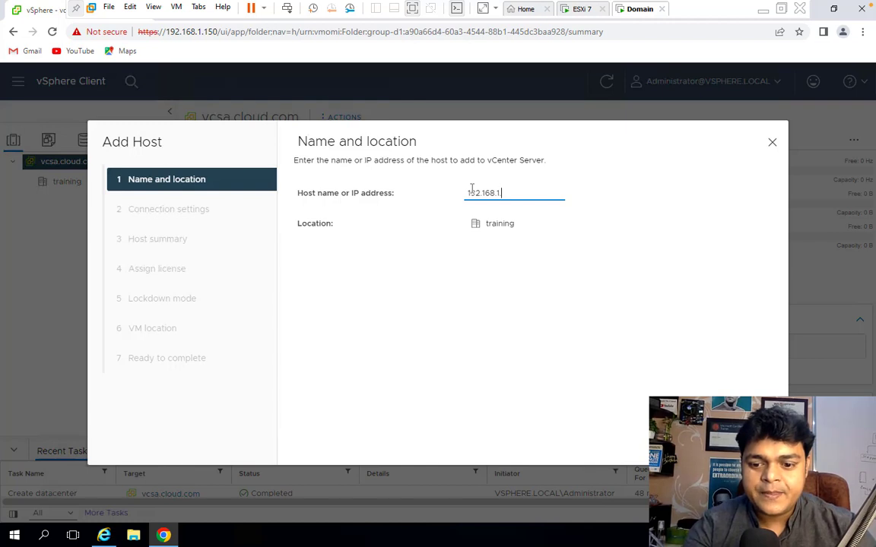
pyautogui.write('99')
pyautogui.click(751, 440)
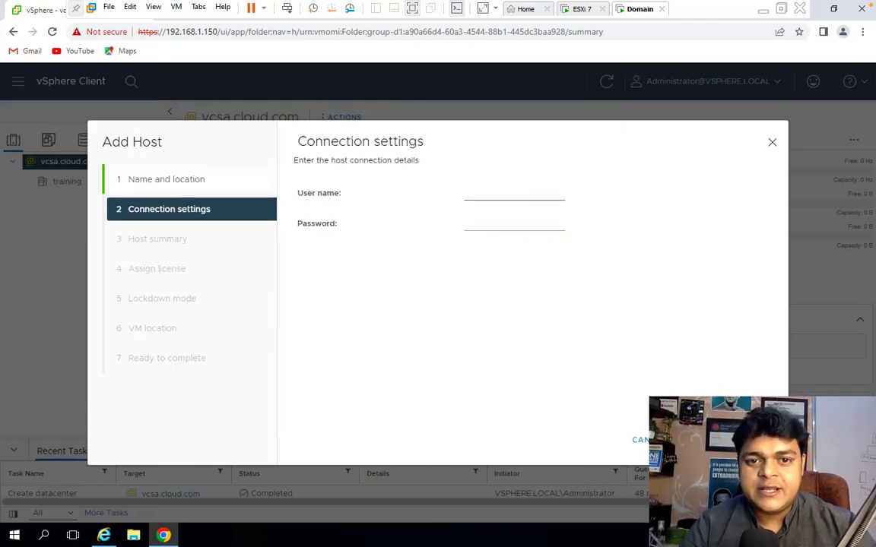
# Enter root as the user name and the host's root password, submit, and accept the certificate security alert.
pyautogui.click(501, 193)
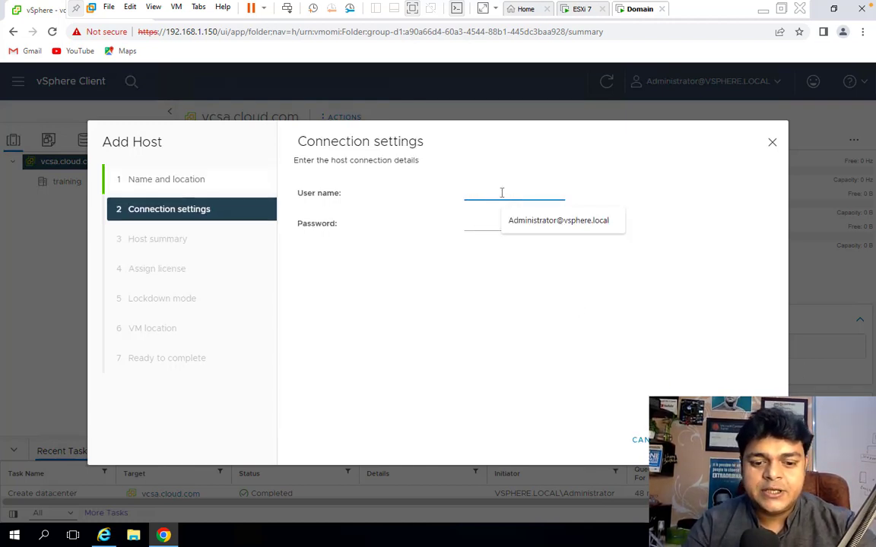
pyautogui.write('root')
pyautogui.press('Tab')
pyautogui.write('••')
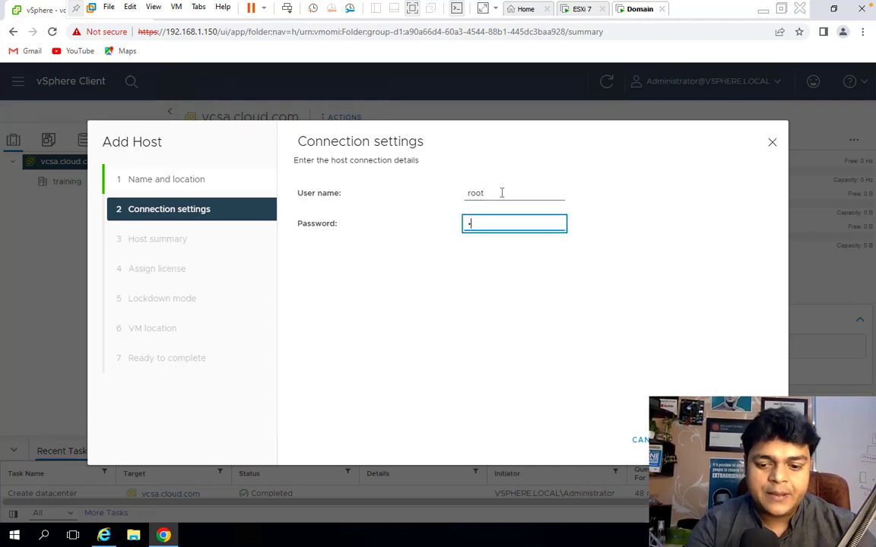
pyautogui.write('••')
pyautogui.write('•••')
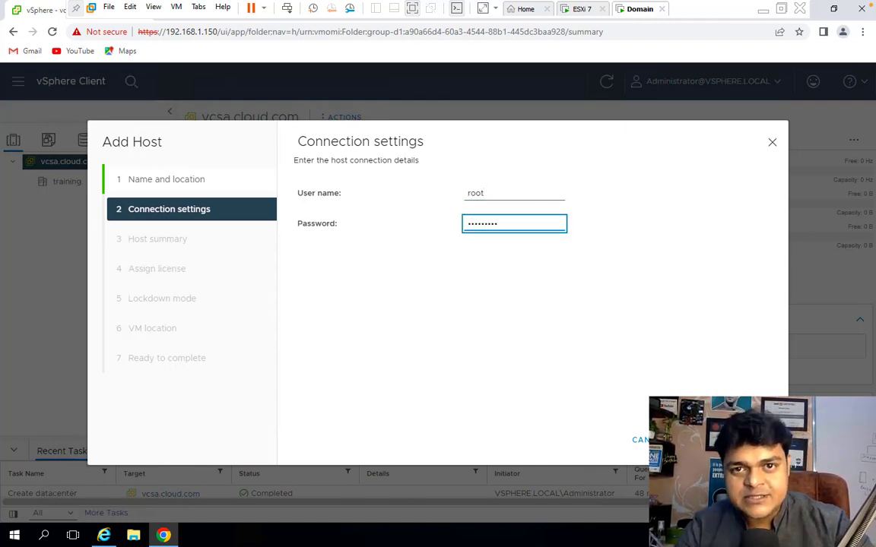
pyautogui.press('Return')
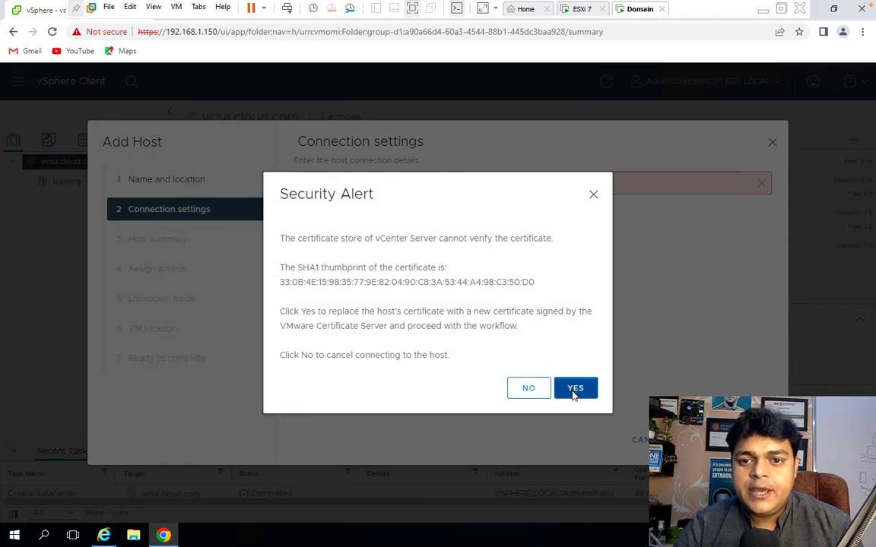
pyautogui.click(574, 392)
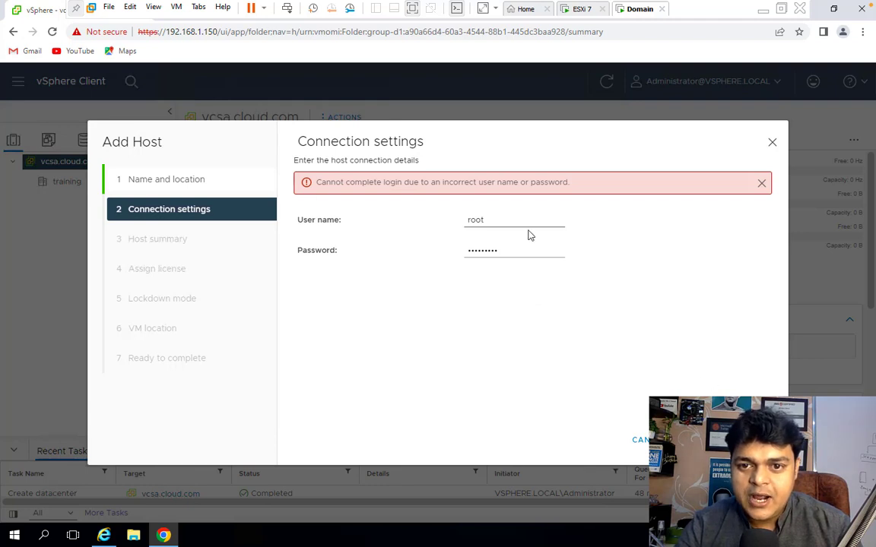
# Re-enter the host's root password in the connection settings.
pyautogui.moveTo(504, 250); pyautogui.dragTo(340, 252)
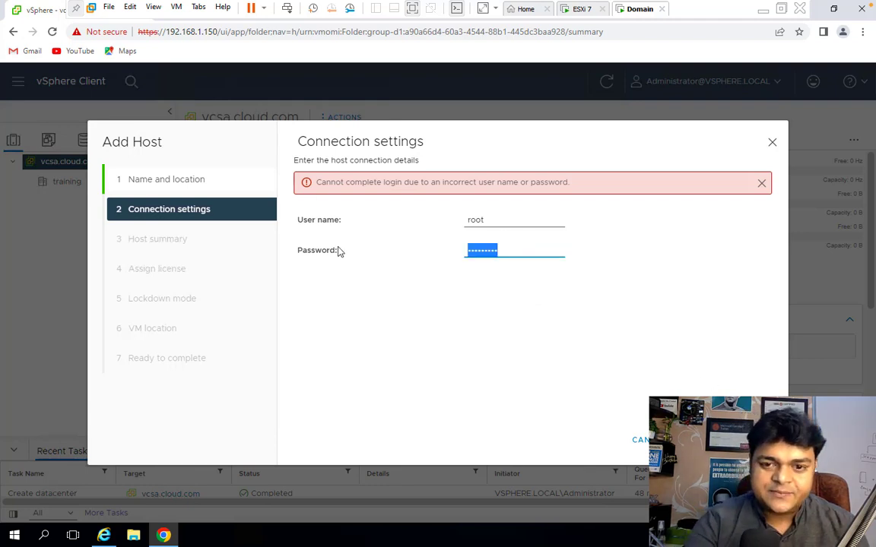
pyautogui.write('••••••••')
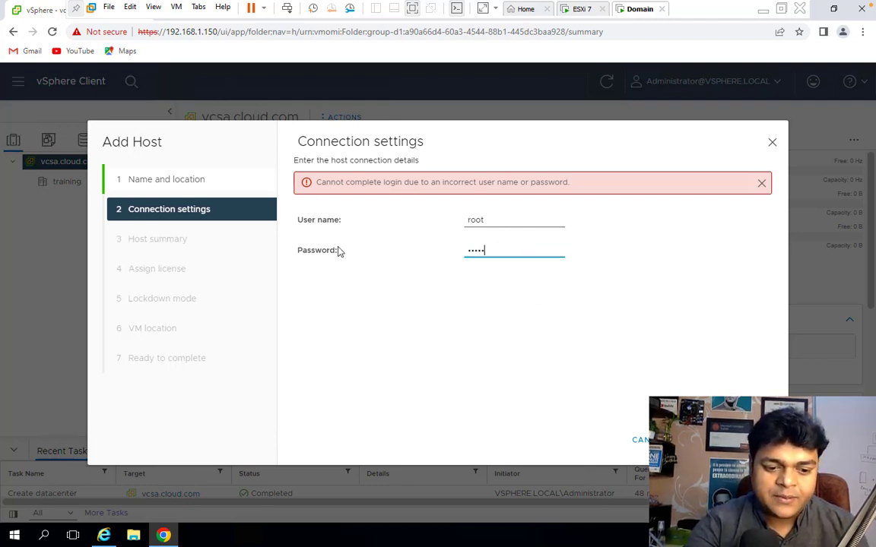
pyautogui.write('•')
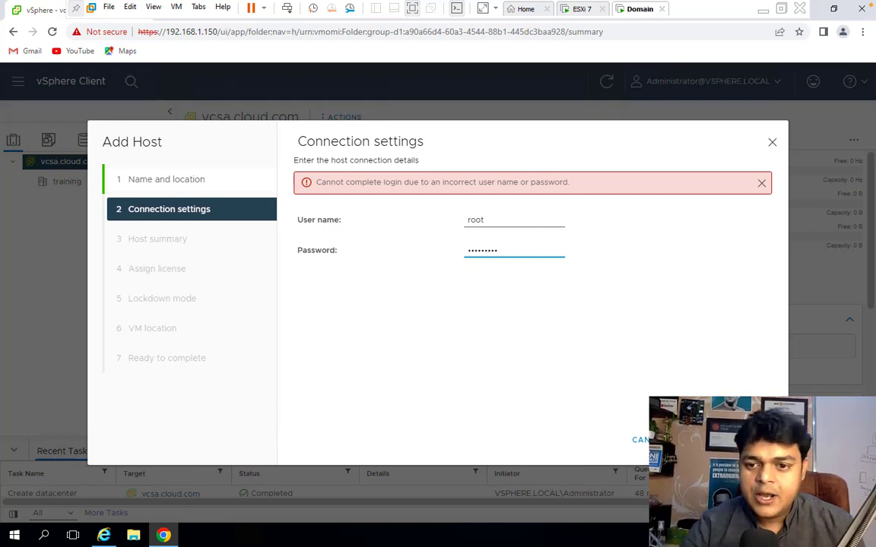
# Step through the Add Host wizard keeping the evaluation license, disabled lockdown mode and training VM location, and finish.
pyautogui.press('Return')
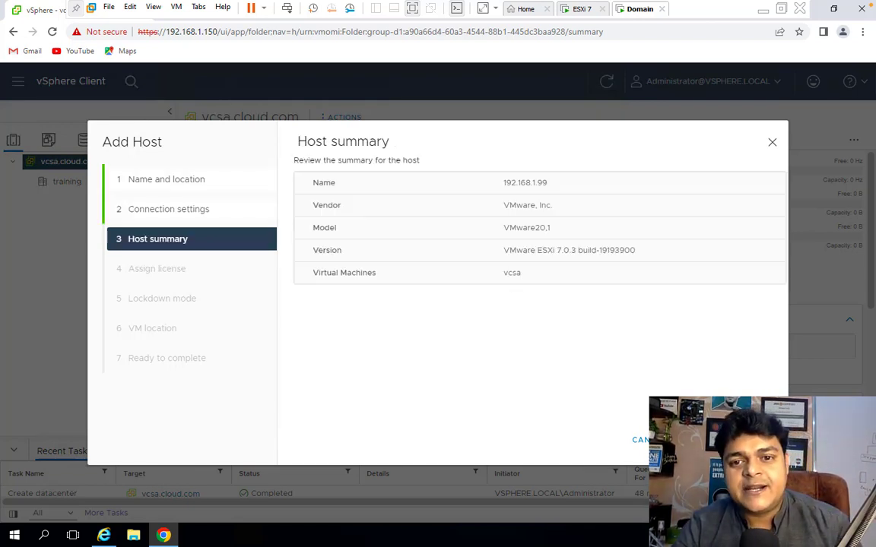
pyautogui.press('Return')
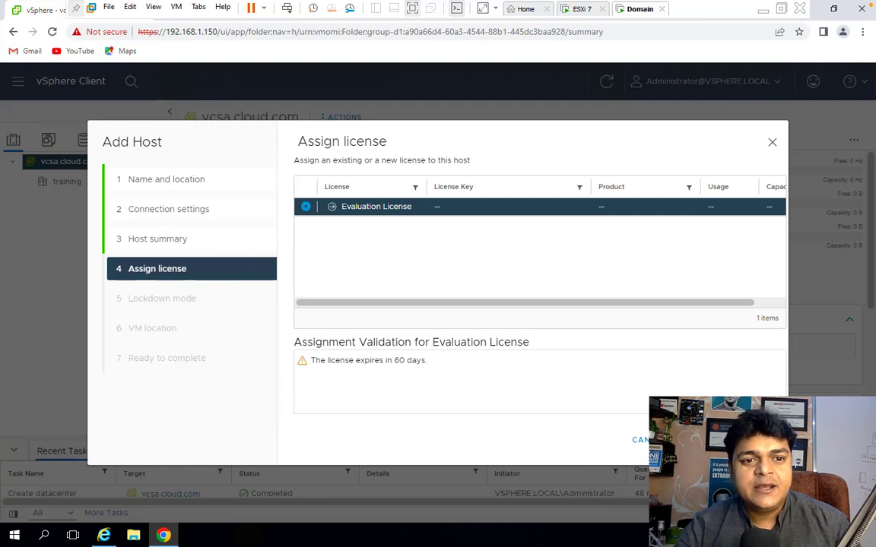
pyautogui.press('Return')
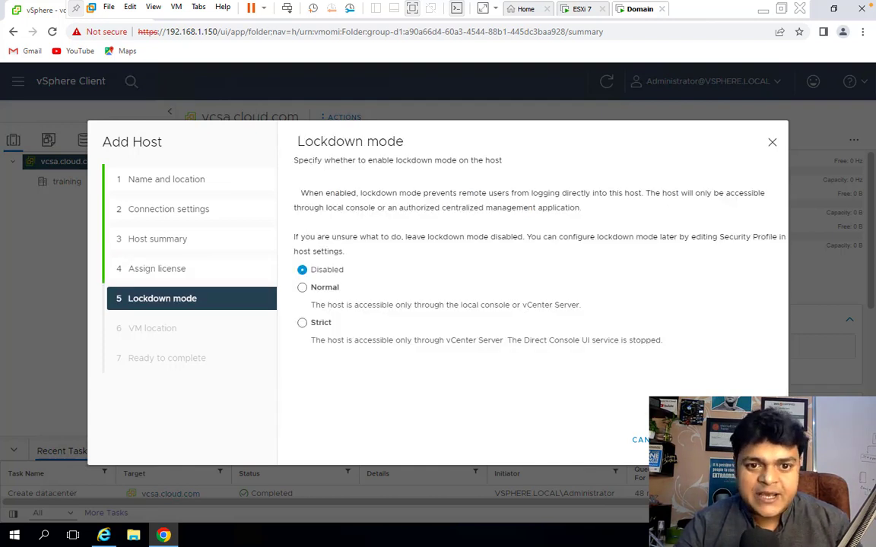
pyautogui.press('Return')
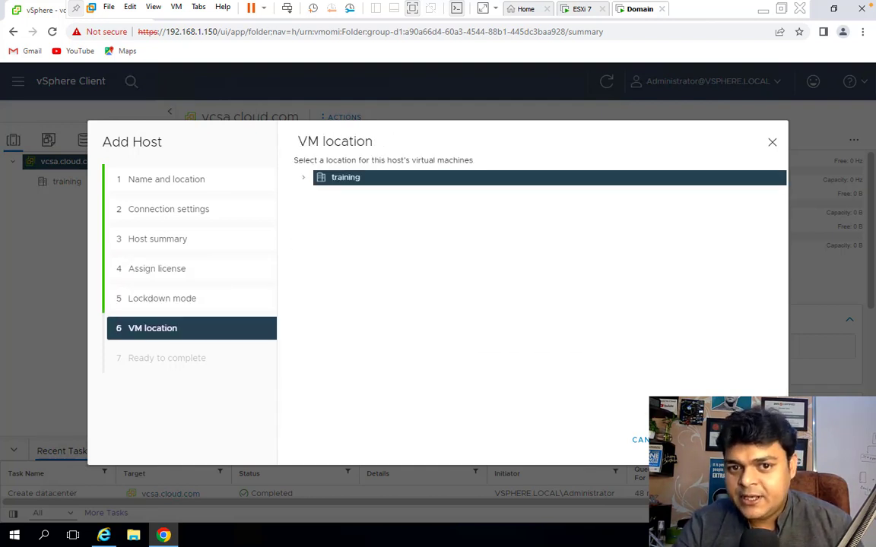
pyautogui.press('Return')
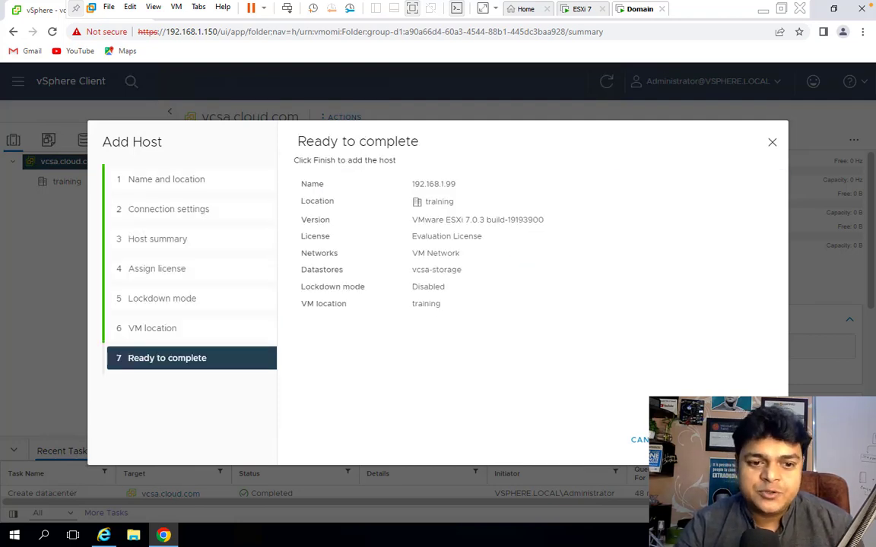
pyautogui.press('Return')
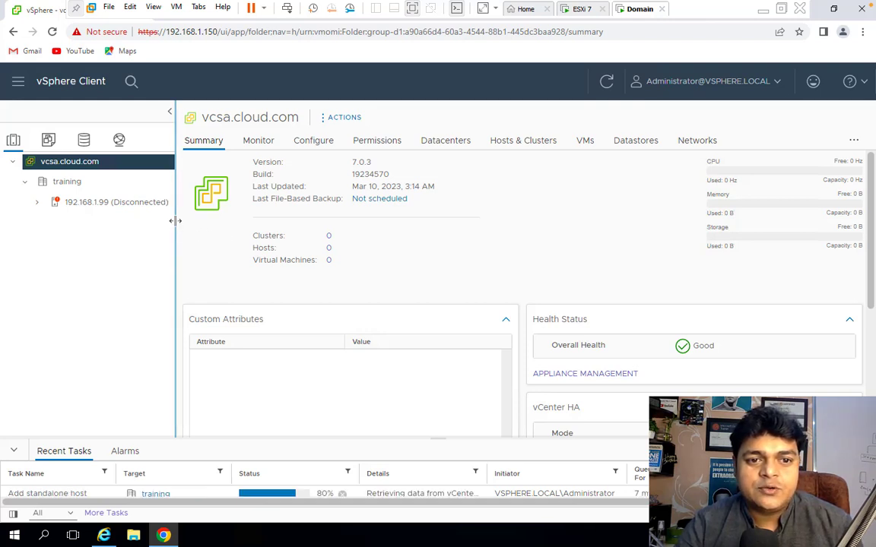
# Start adding a second host with the IP address 192.168.1.22 to the training datacenter.
pyautogui.moveTo(174, 221); pyautogui.dragTo(225, 222)
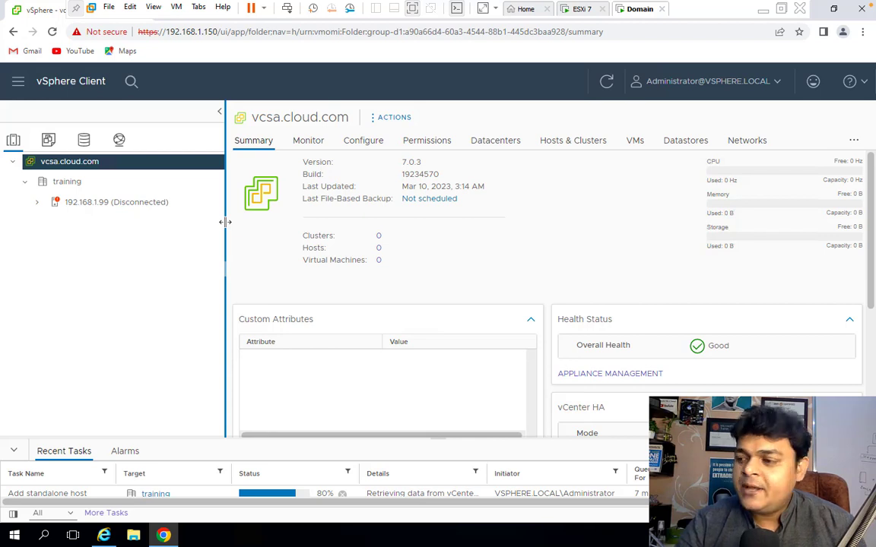
pyautogui.rightClick(65, 184)
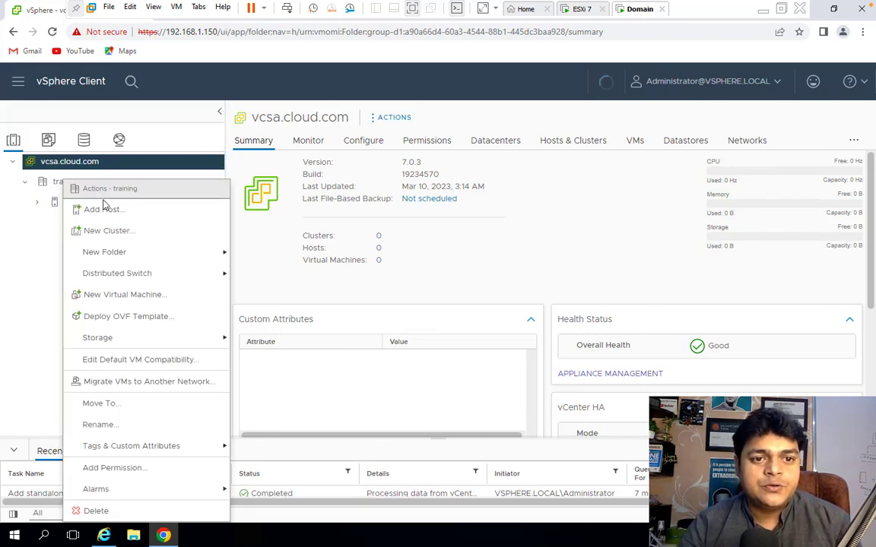
pyautogui.click(103, 210)
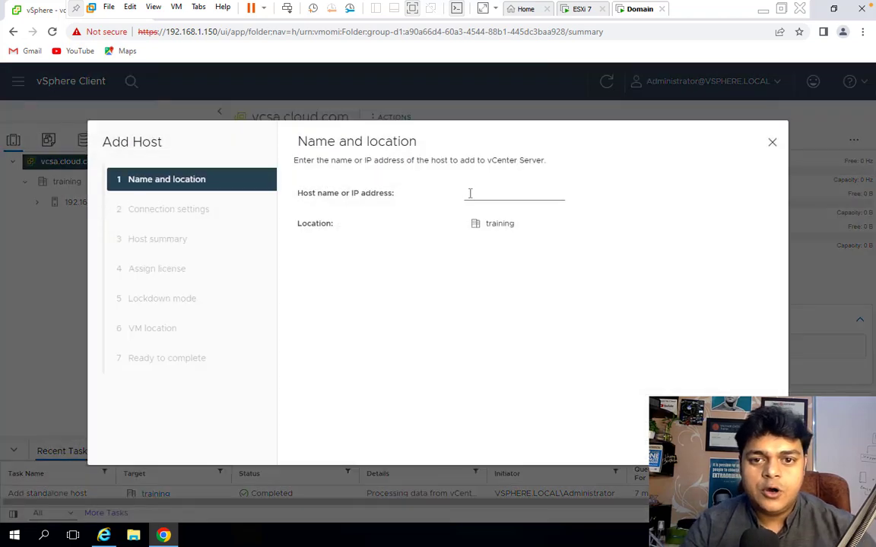
pyautogui.click(469, 193)
pyautogui.write('192')
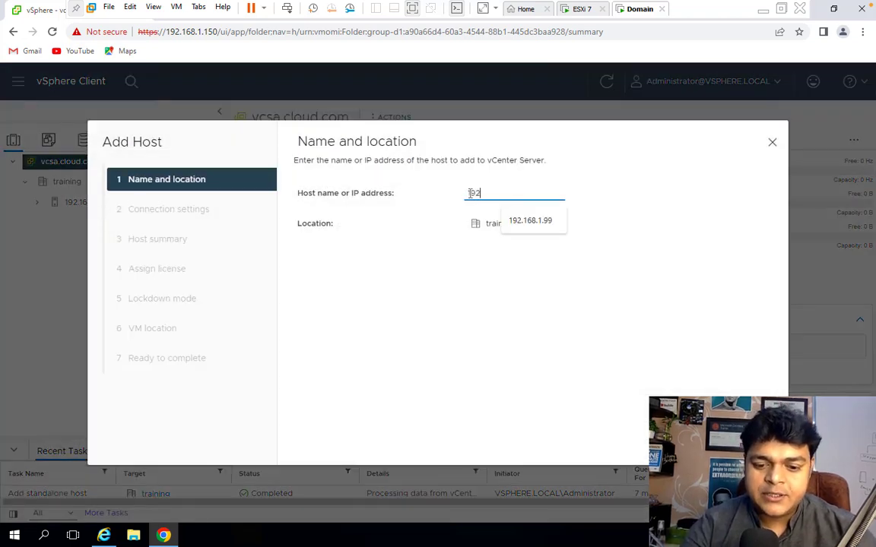
pyautogui.write('.168.1.22')
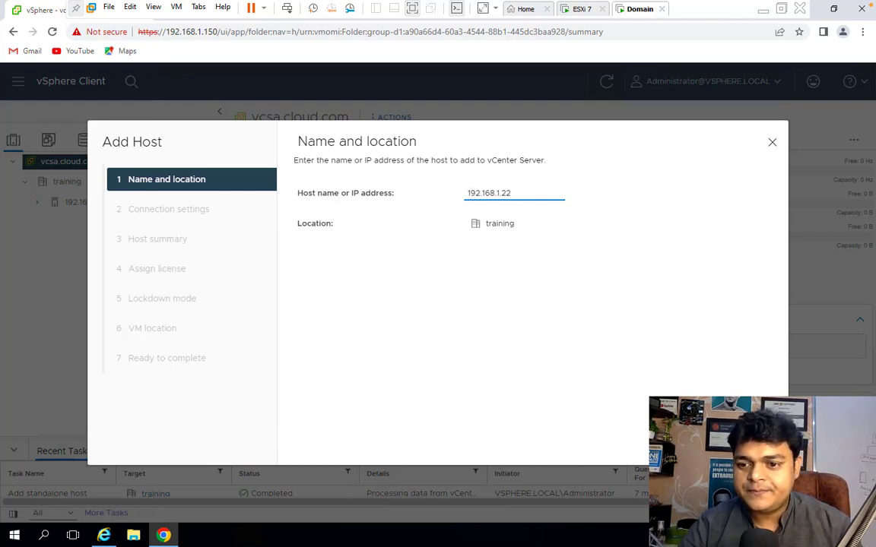
pyautogui.click(750, 440)
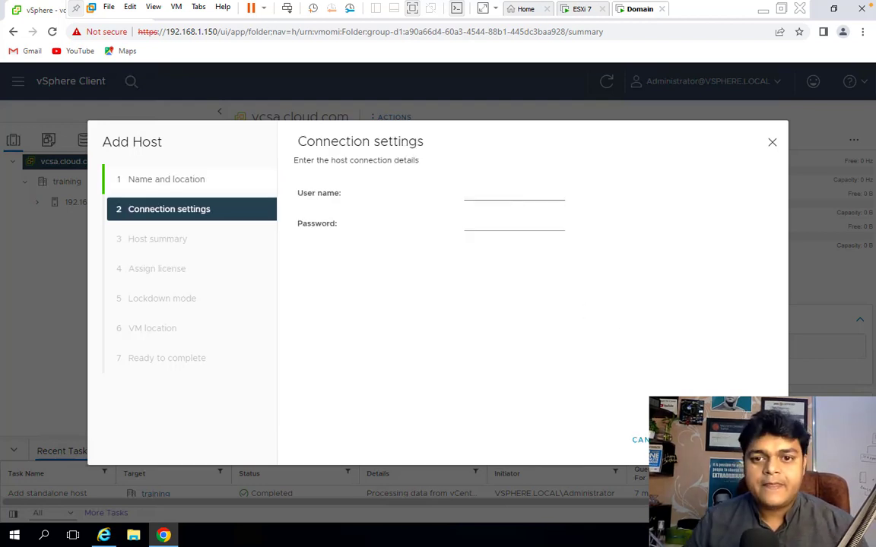
# Enter root as the user name and the host's root password, submit, and accept the certificate security alert.
pyautogui.click(493, 195)
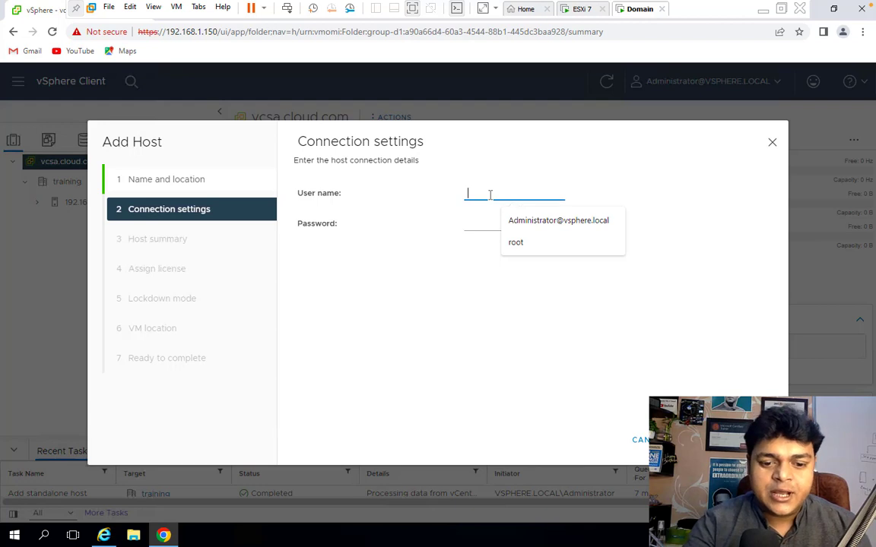
pyautogui.click(516, 244)
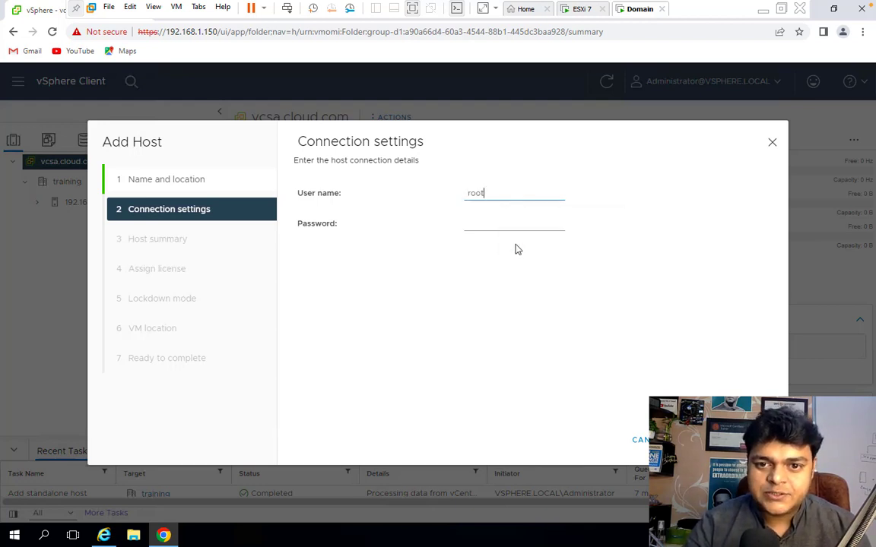
pyautogui.click(491, 231)
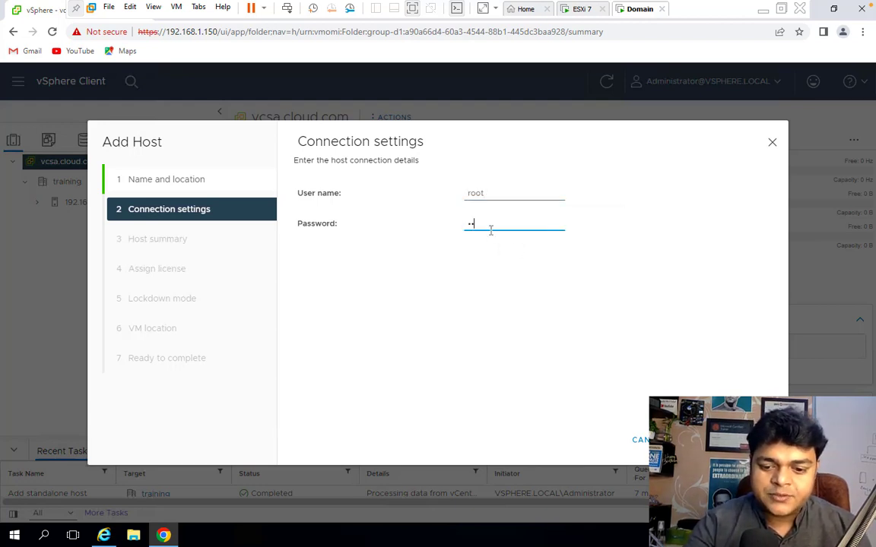
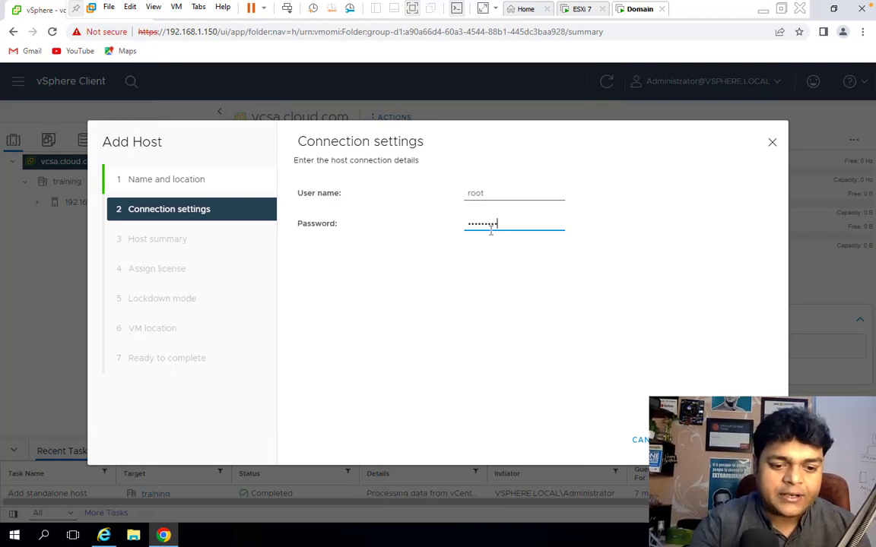
pyautogui.press('Return')
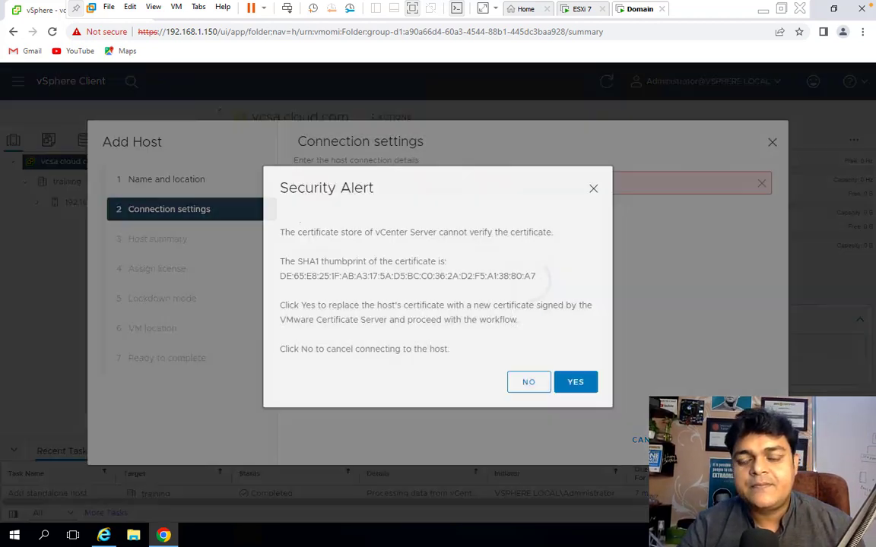
pyautogui.click(576, 389)
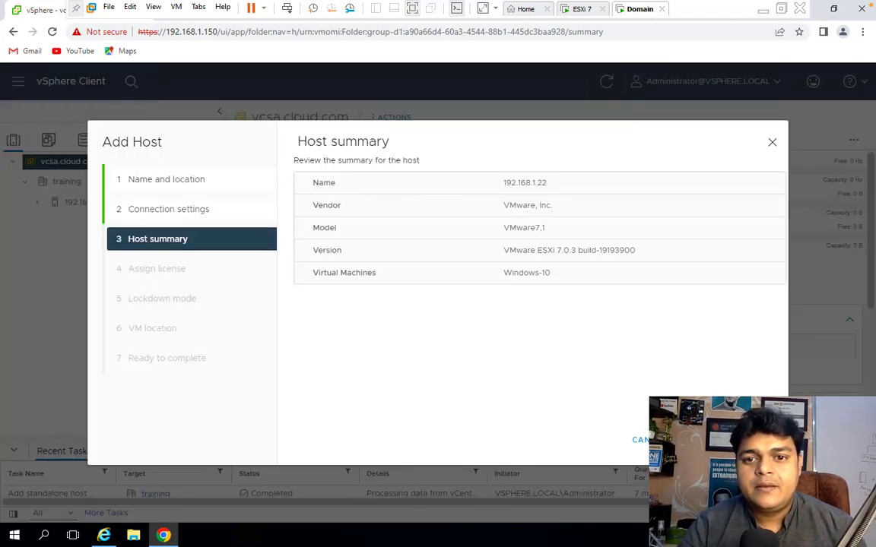
# Go through the remaining Add Host pages with default settings and finish adding 192.168.1.22.
pyautogui.click(751, 440)
pyautogui.click(751, 441)
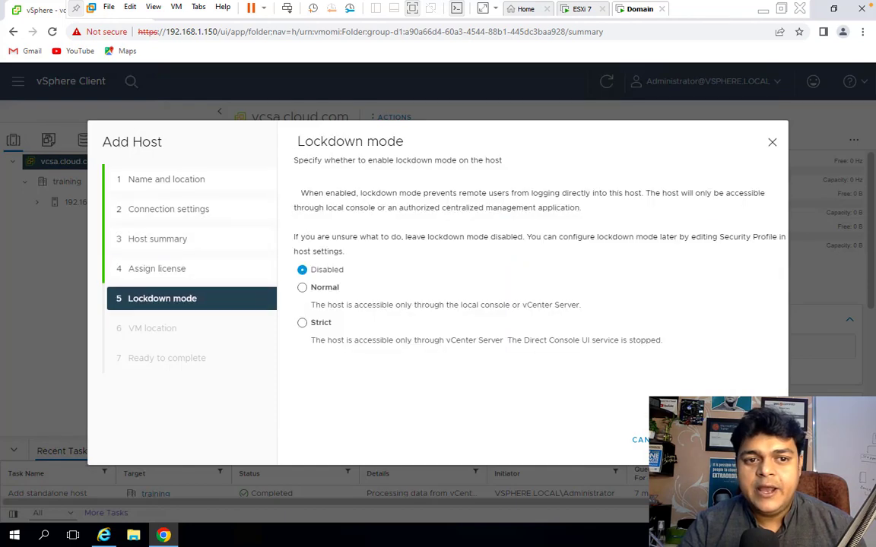
pyautogui.click(751, 440)
pyautogui.click(751, 440)
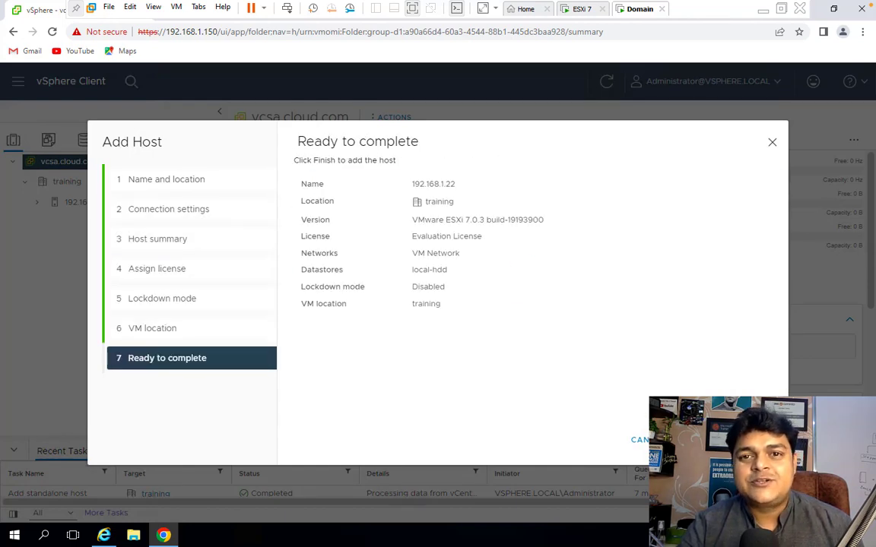
pyautogui.click(751, 440)
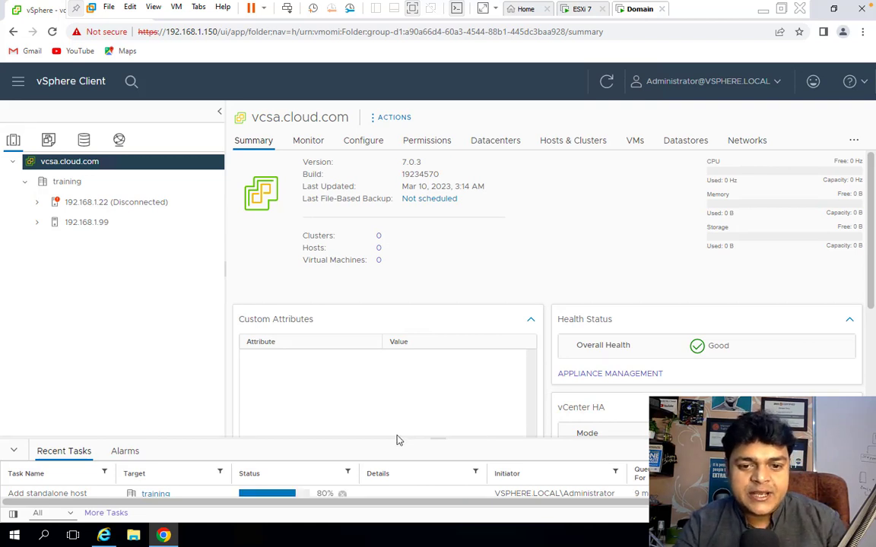
# Expand both hosts under the training datacenter to inspect their virtual machines.
pyautogui.moveTo(397, 440); pyautogui.dragTo(399, 405)
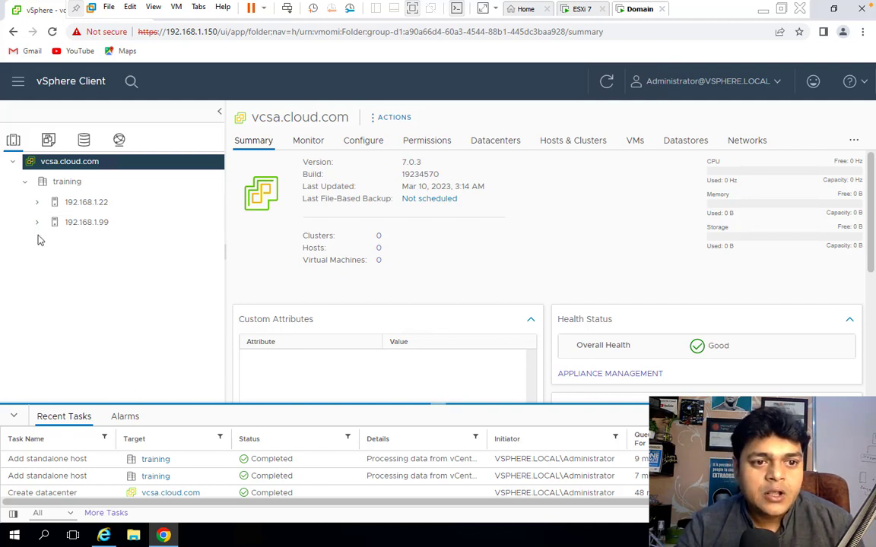
pyautogui.click(37, 203)
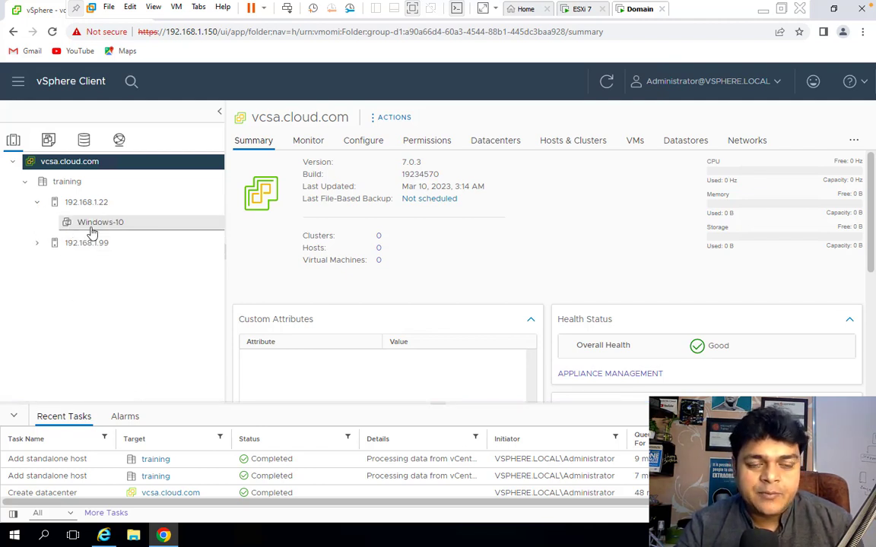
pyautogui.click(37, 243)
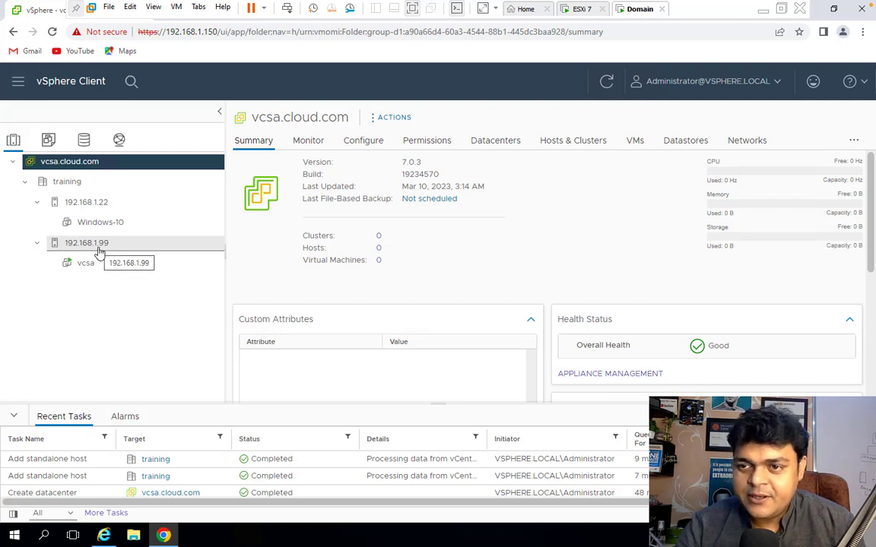
# Create a new cluster named class-cluster in the training datacenter.
pyautogui.rightClick(67, 185)
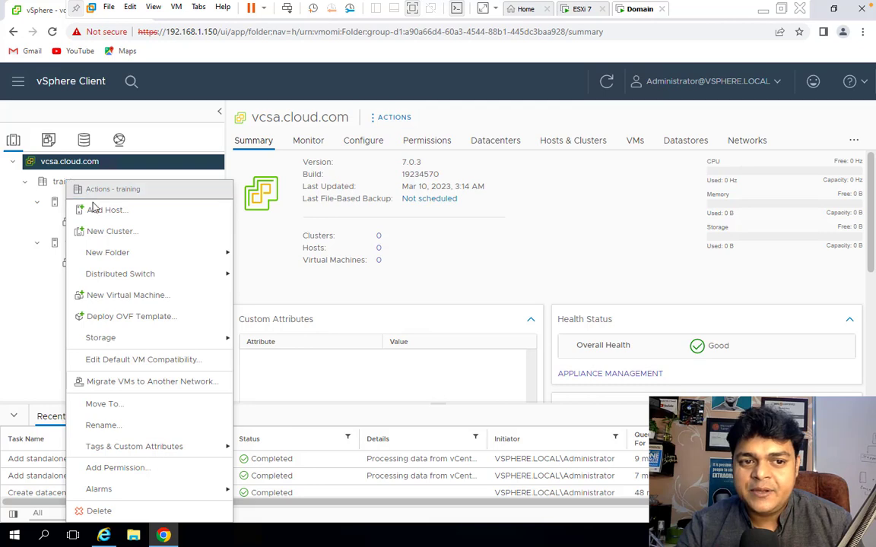
pyautogui.click(100, 232)
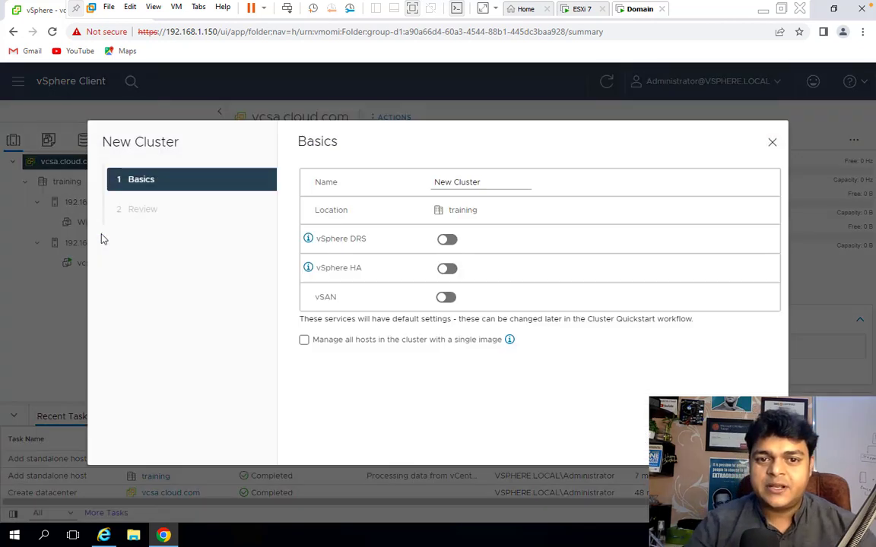
pyautogui.moveTo(490, 182); pyautogui.dragTo(293, 176)
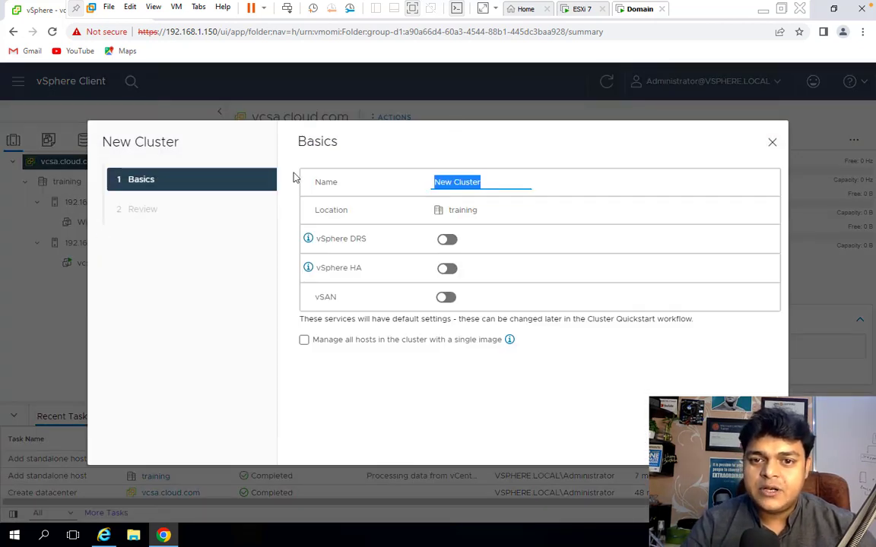
pyautogui.write('class-')
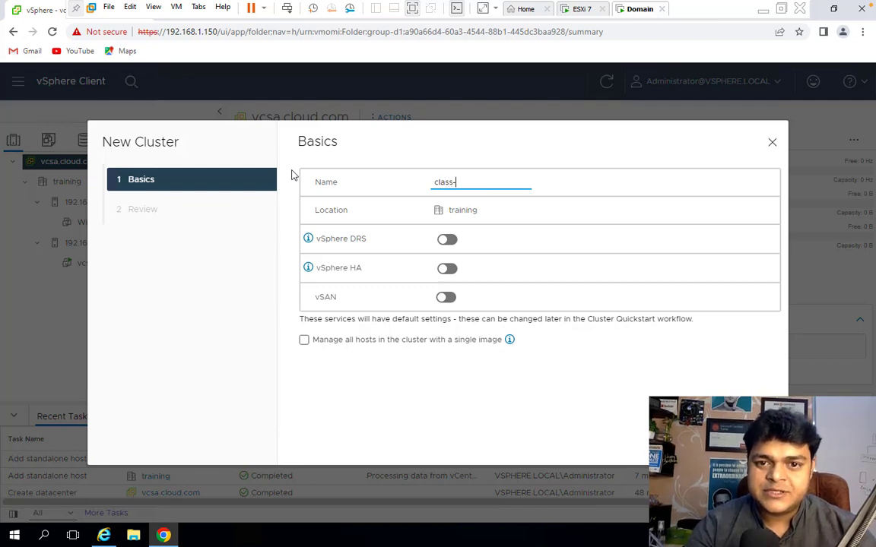
pyautogui.write('cluster')
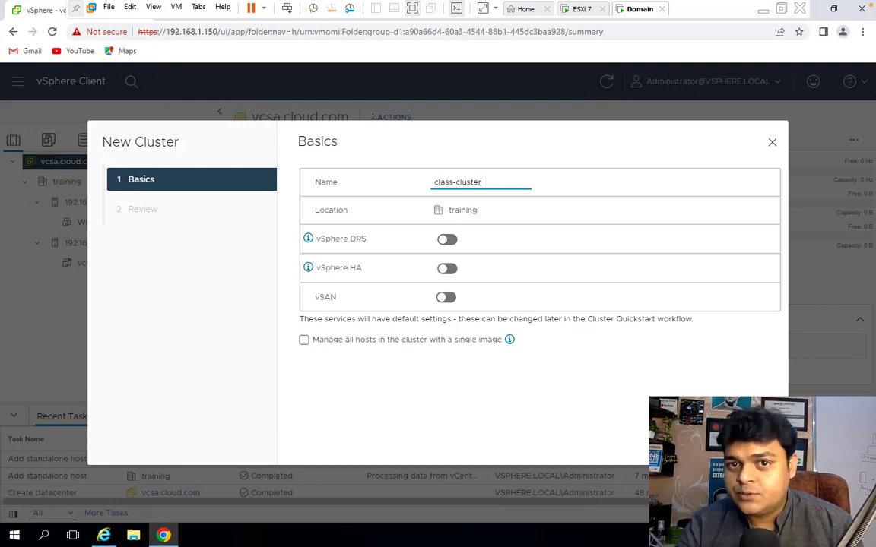
pyautogui.click(754, 440)
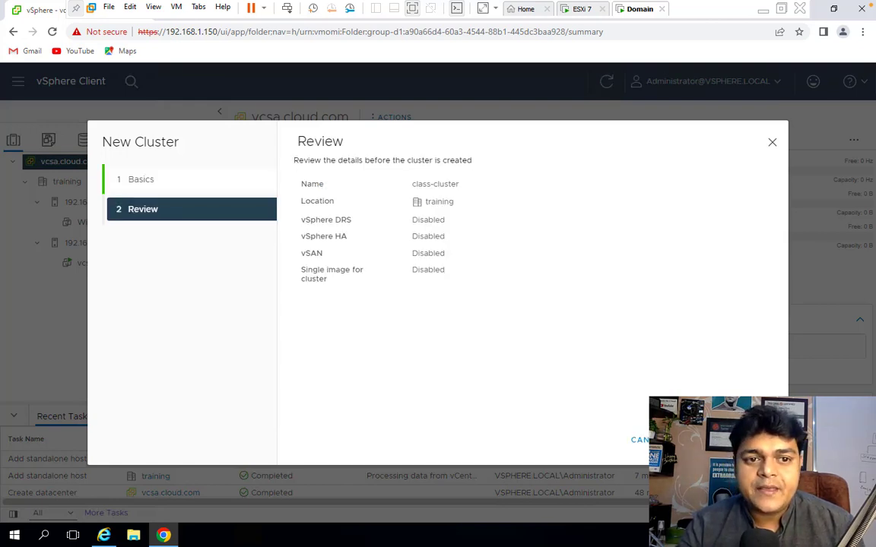
pyautogui.click(755, 440)
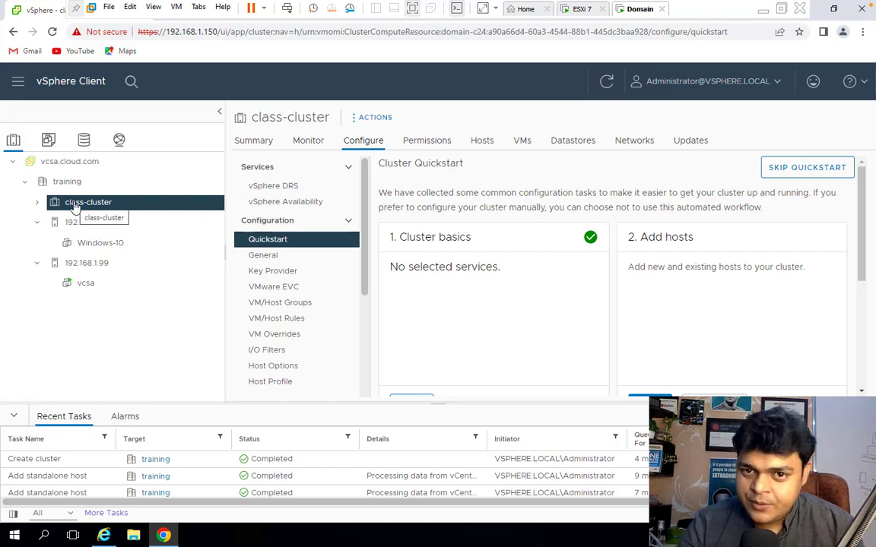
# Move the host 192.168.1.22 into class-cluster.
pyautogui.click(482, 140)
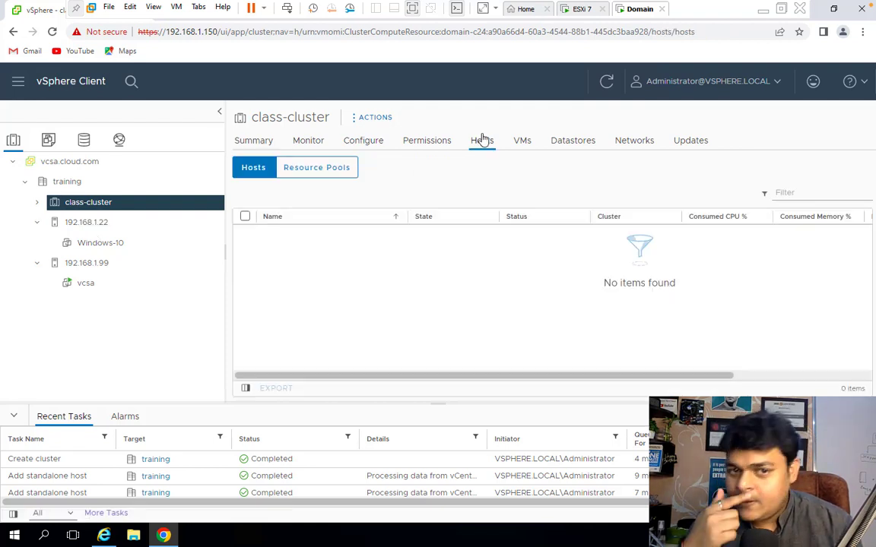
pyautogui.click(522, 146)
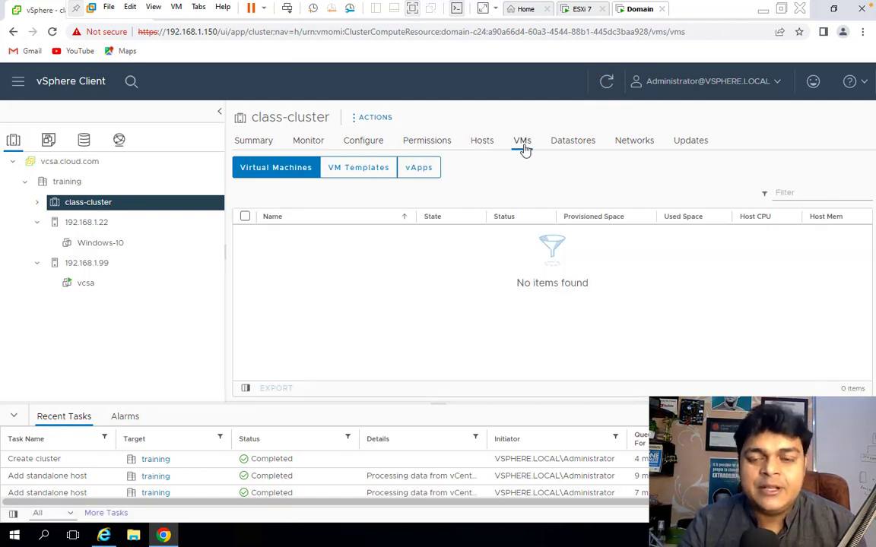
pyautogui.click(479, 143)
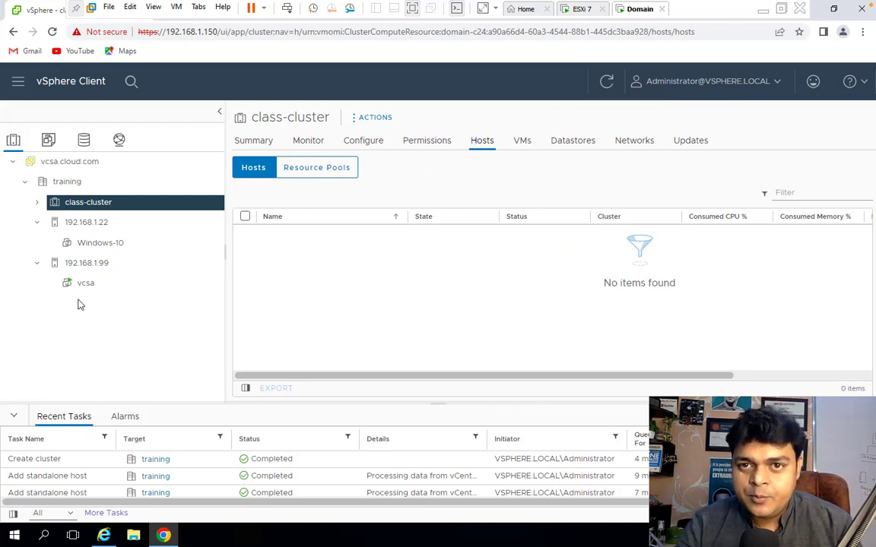
pyautogui.moveTo(86, 224); pyautogui.dragTo(85, 204)
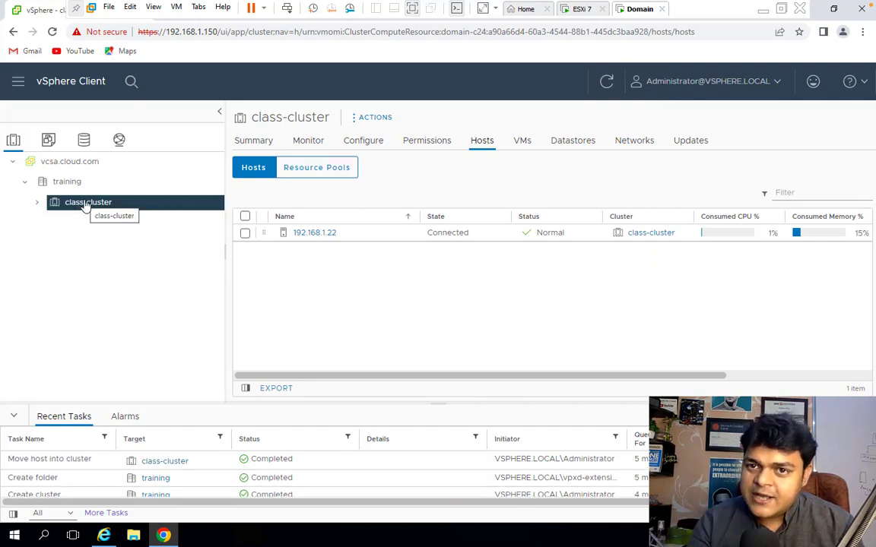
# Expand class-cluster and review its hosts and virtual machines.
pyautogui.click(37, 204)
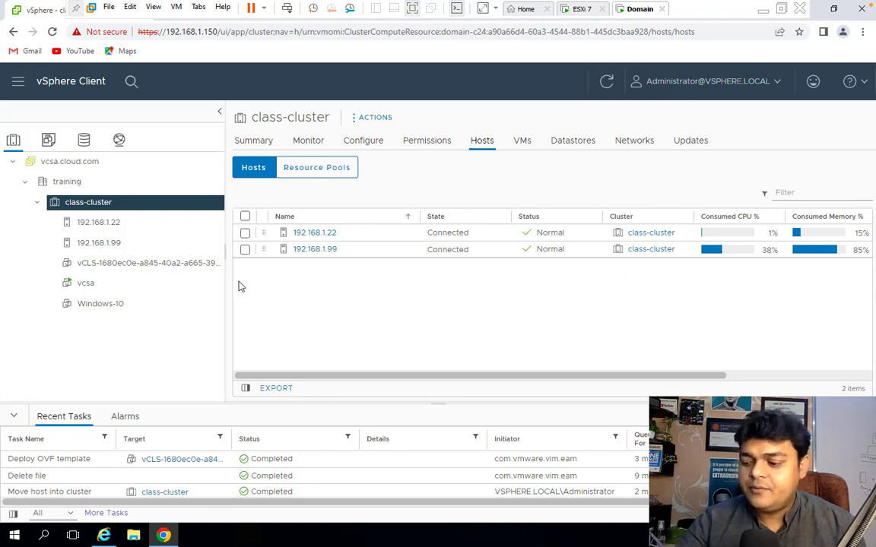
pyautogui.hotkey('ctrl', 'Left')
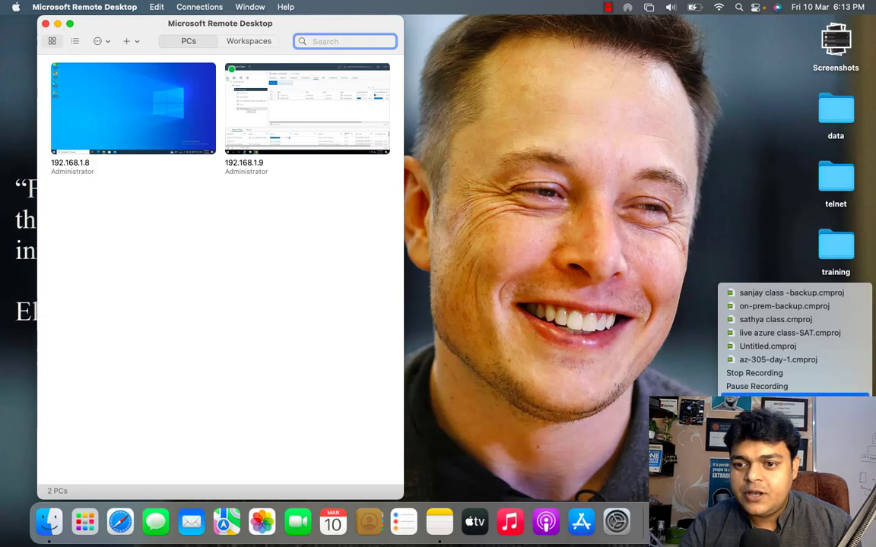
pyautogui.click(772, 385)
pyautogui.hotkey('ctrl', 'Right')
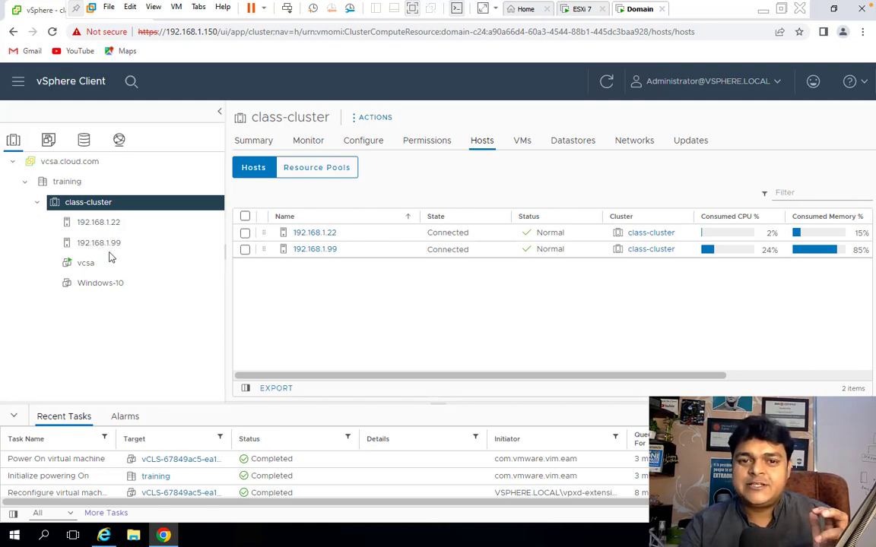
pyautogui.click(530, 143)
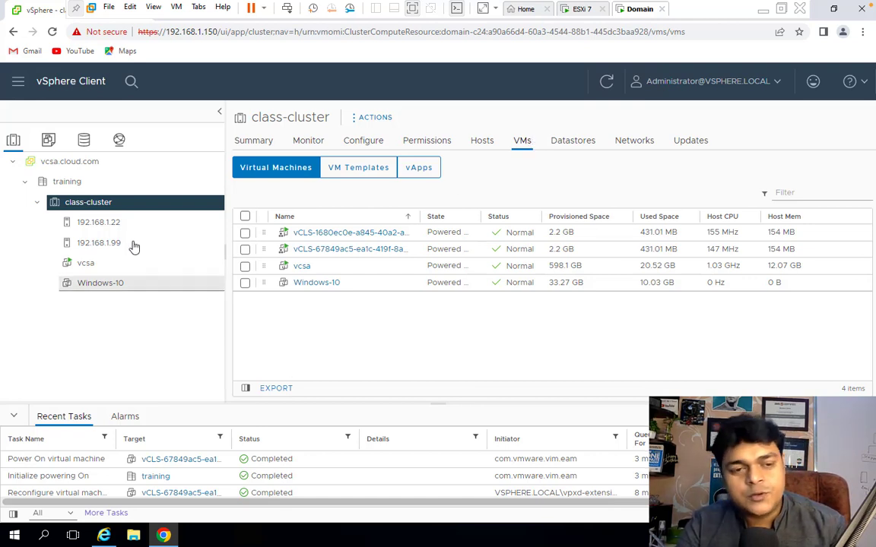
pyautogui.rightClick(102, 209)
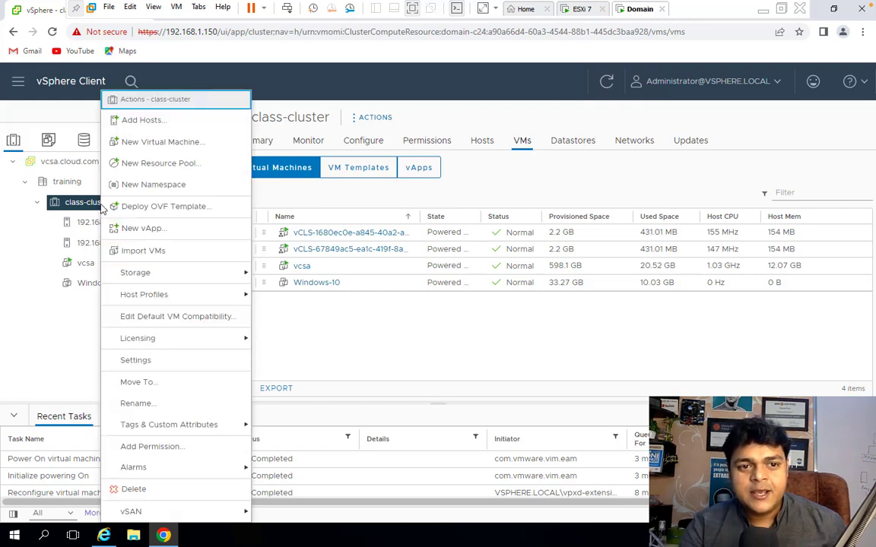
pyautogui.click(68, 312)
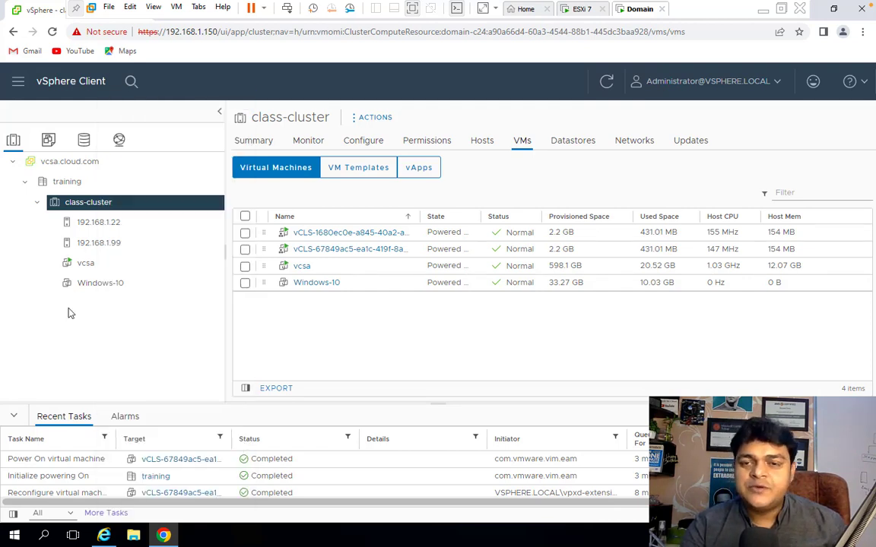
pyautogui.rightClick(97, 206)
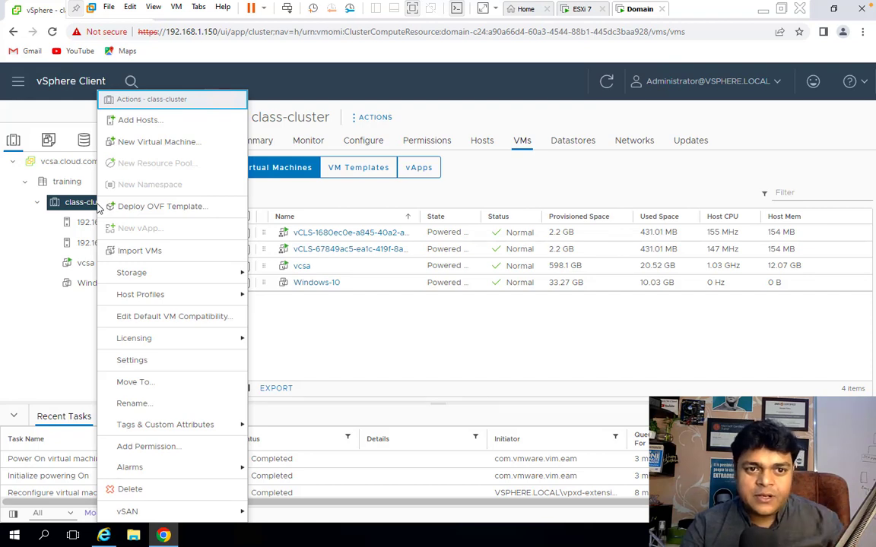
pyautogui.click(70, 223)
pyautogui.click(91, 202)
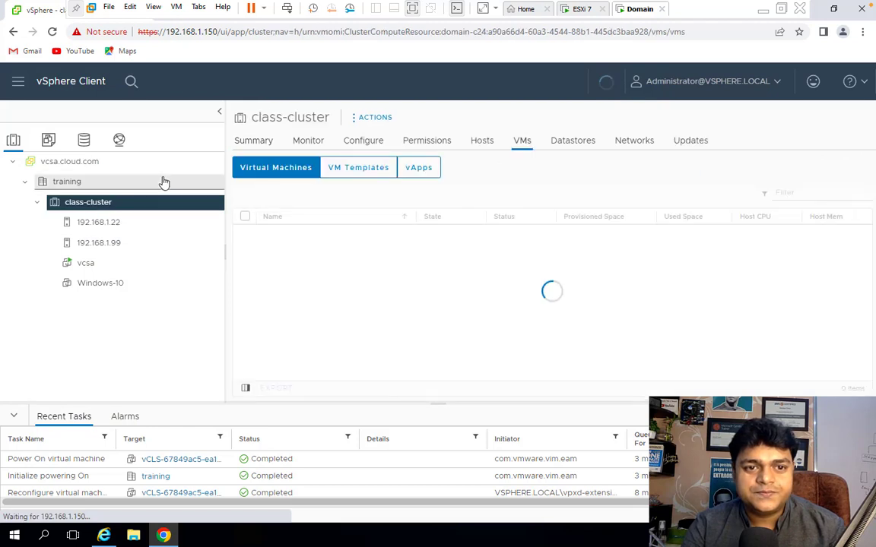
pyautogui.rightClick(101, 211)
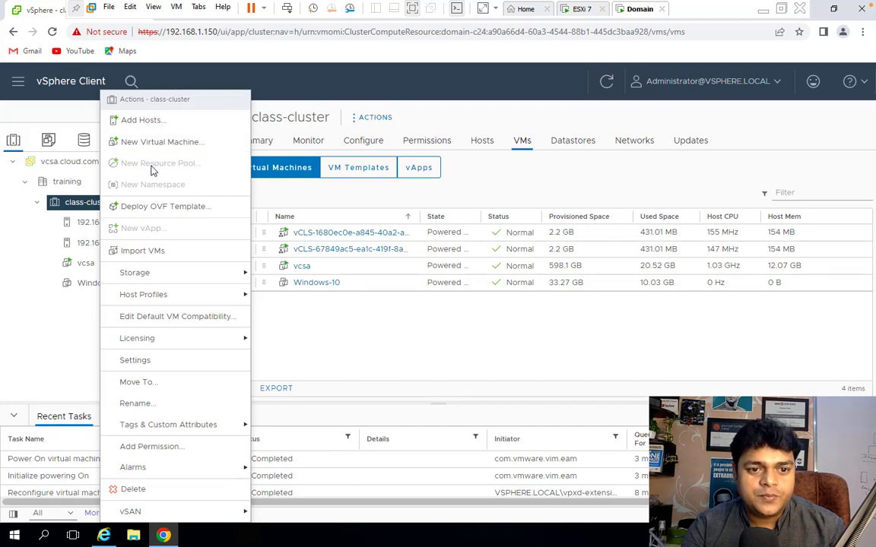
pyautogui.click(87, 232)
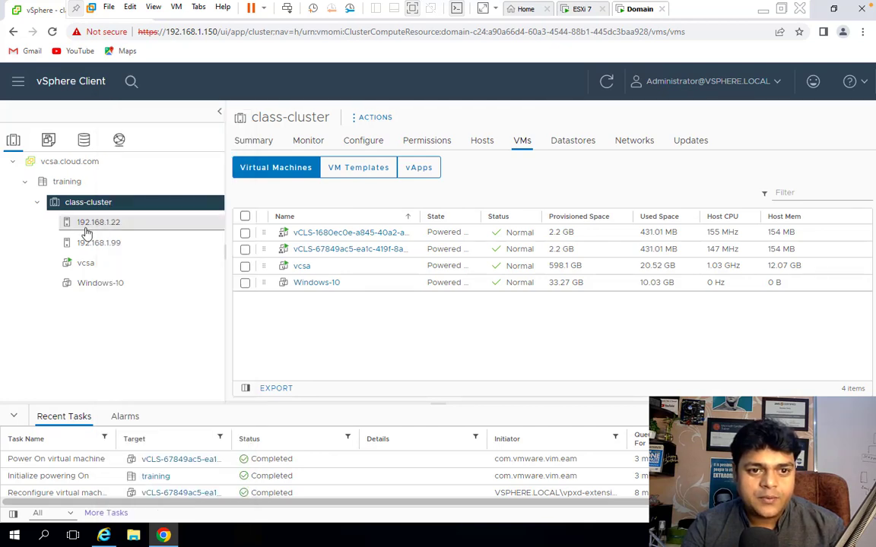
pyautogui.click(88, 228)
pyautogui.rightClick(88, 228)
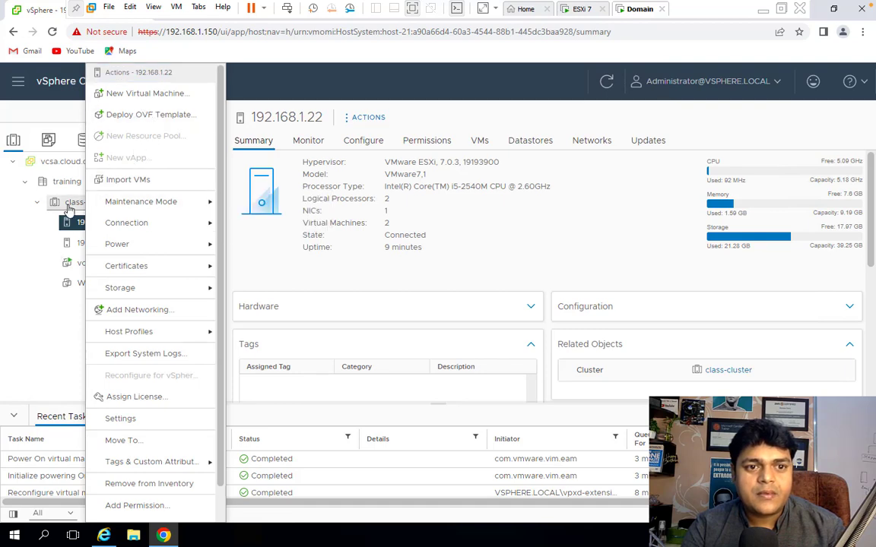
pyautogui.click(68, 202)
pyautogui.click(80, 183)
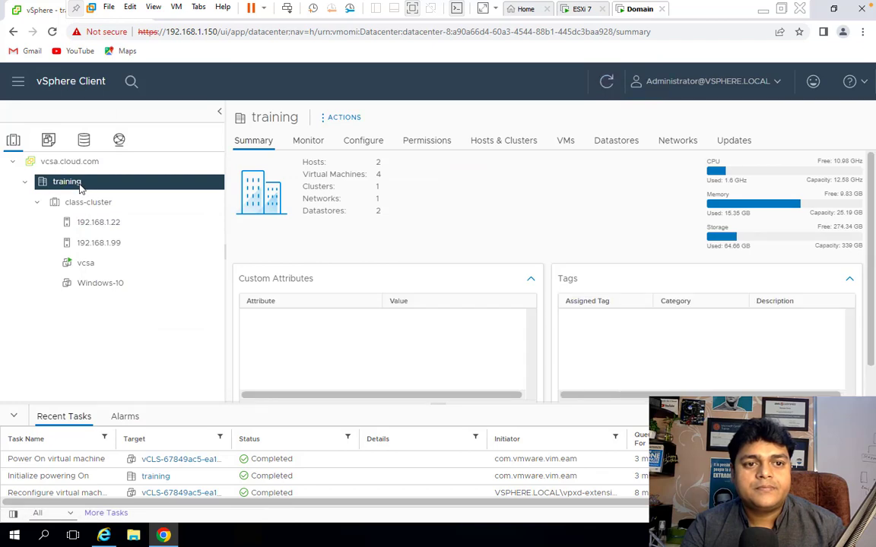
pyautogui.rightClick(82, 185)
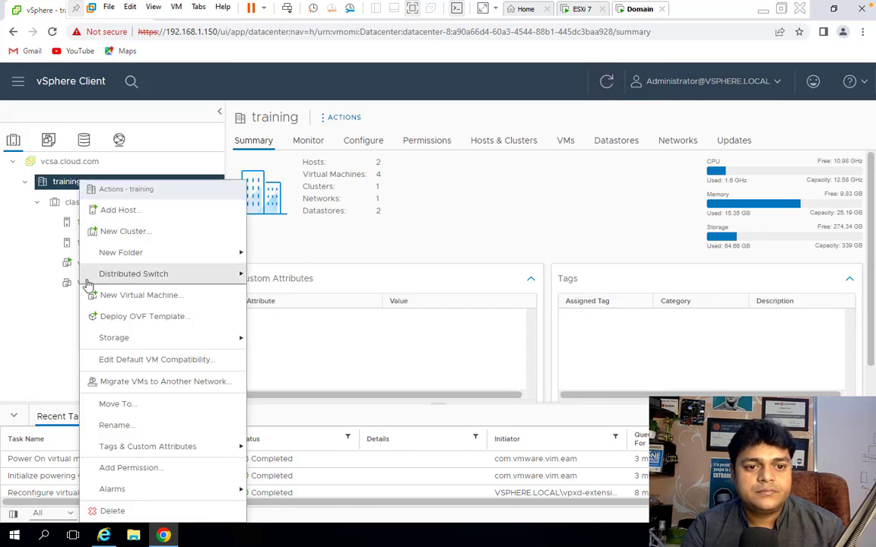
pyautogui.hotkey('ctrl', 'Left')
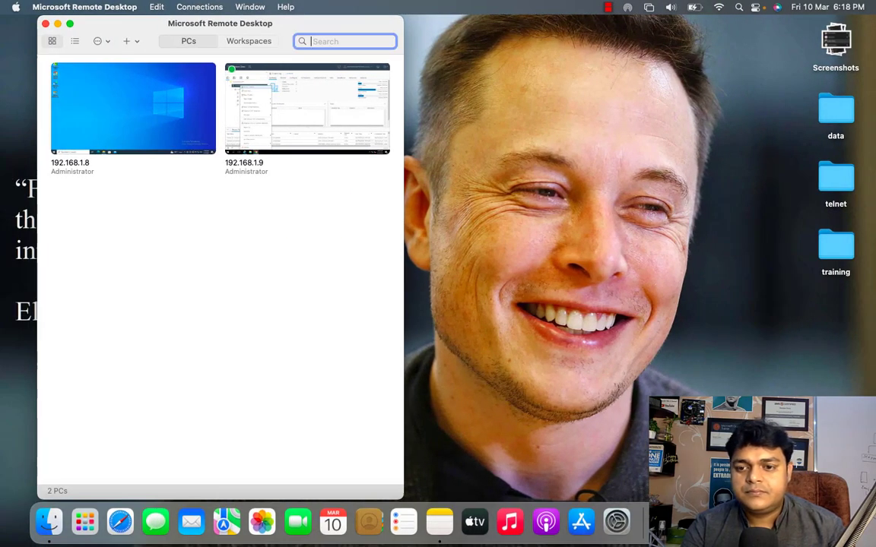
pyautogui.click(753, 383)
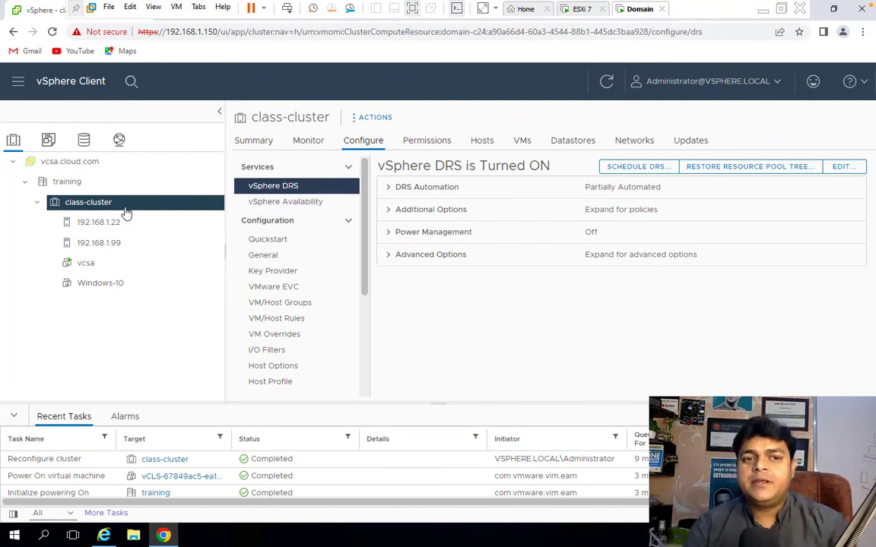
# Start a new resource pool in class-cluster and name it test-rp.
pyautogui.rightClick(106, 210)
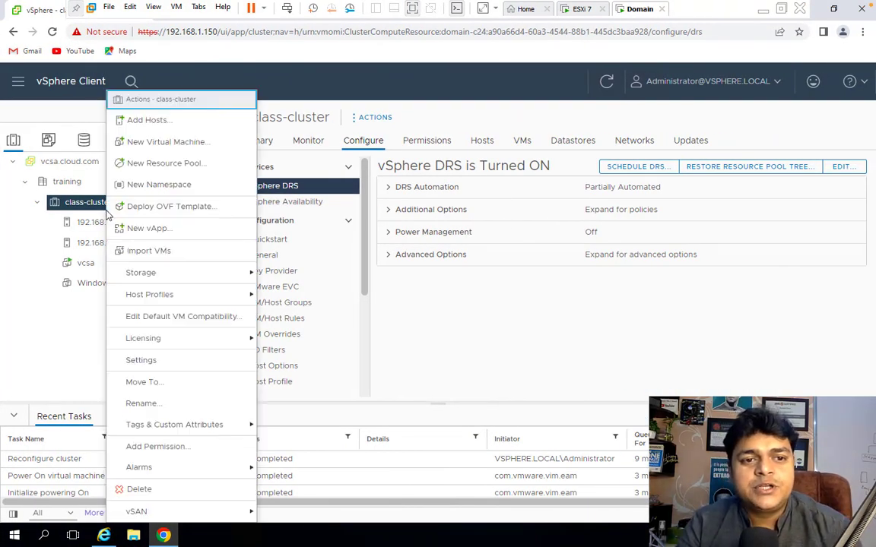
pyautogui.click(162, 164)
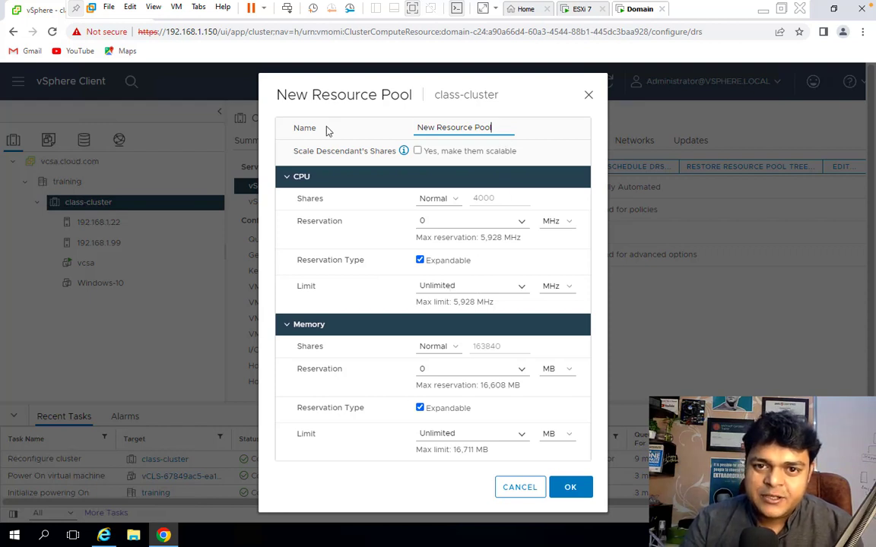
pyautogui.hotkey('ctrl', 'a')
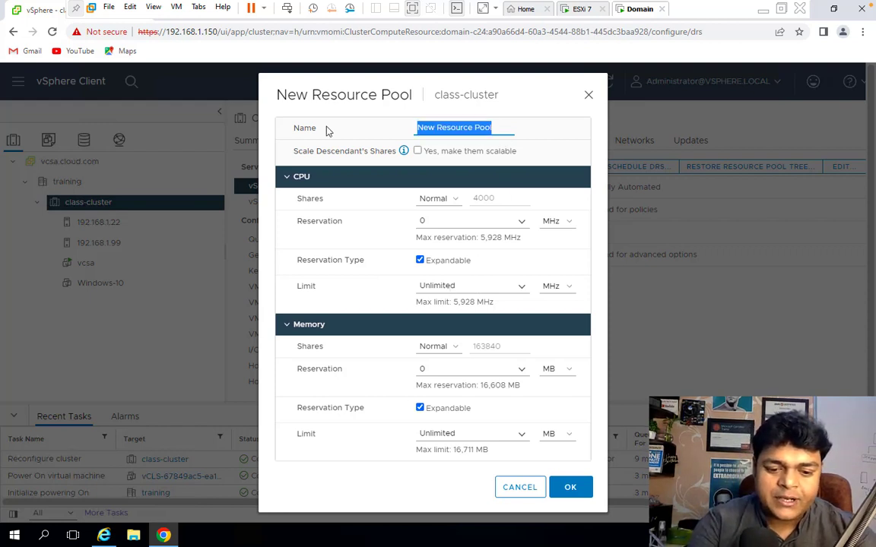
pyautogui.write('test-')
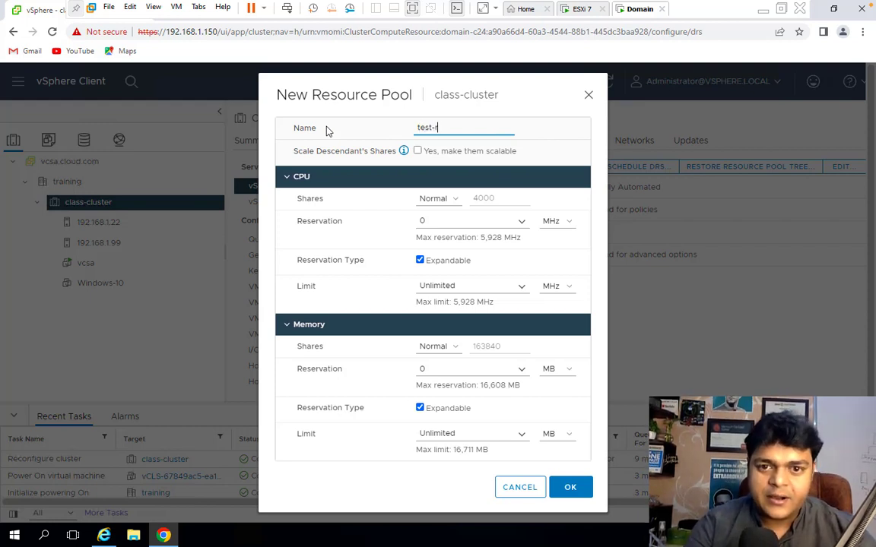
pyautogui.write('rp')
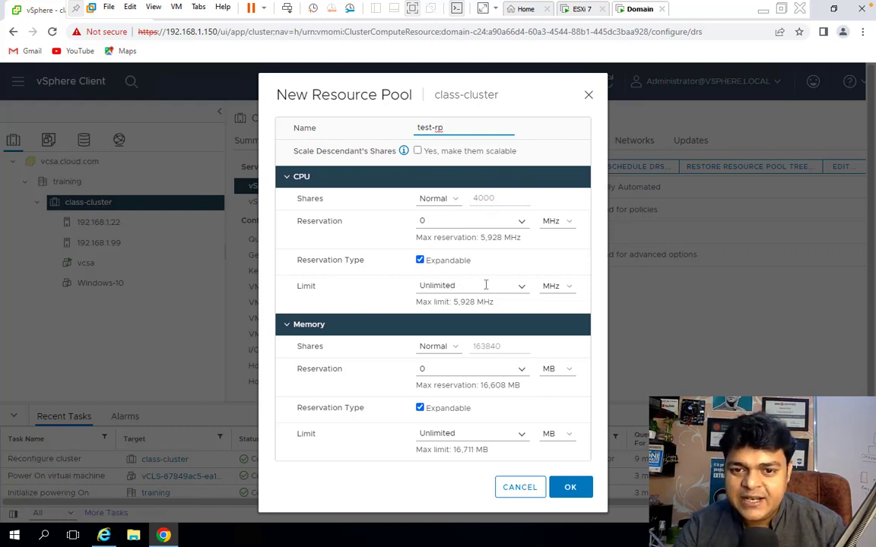
# Set the pool's CPU limit to the 5928 MHz maximum and its memory limit to 80000 MB, then create it.
pyautogui.click(523, 289)
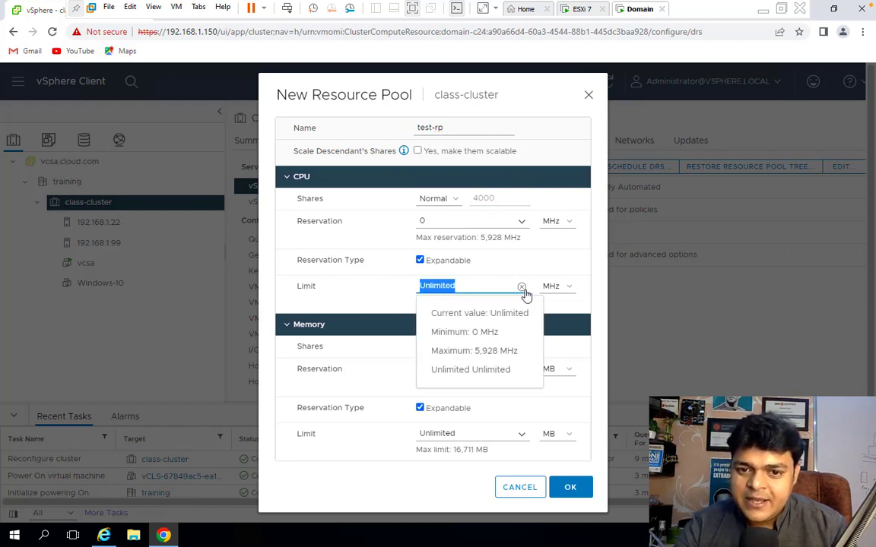
pyautogui.click(469, 351)
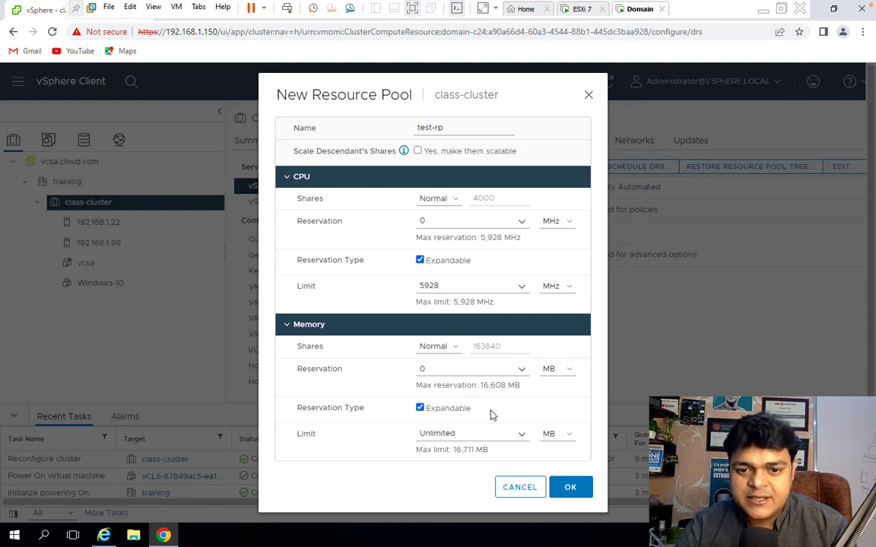
pyautogui.click(475, 433)
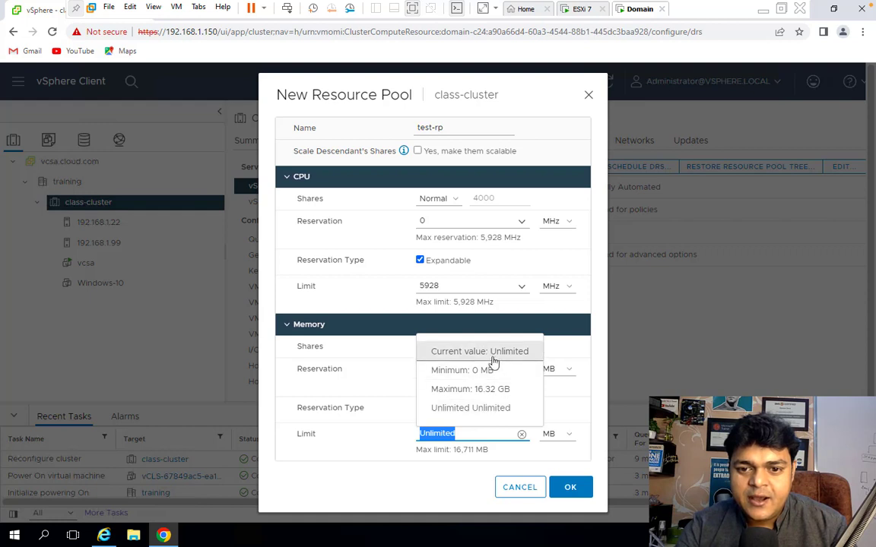
pyautogui.click(462, 370)
pyautogui.click(446, 435)
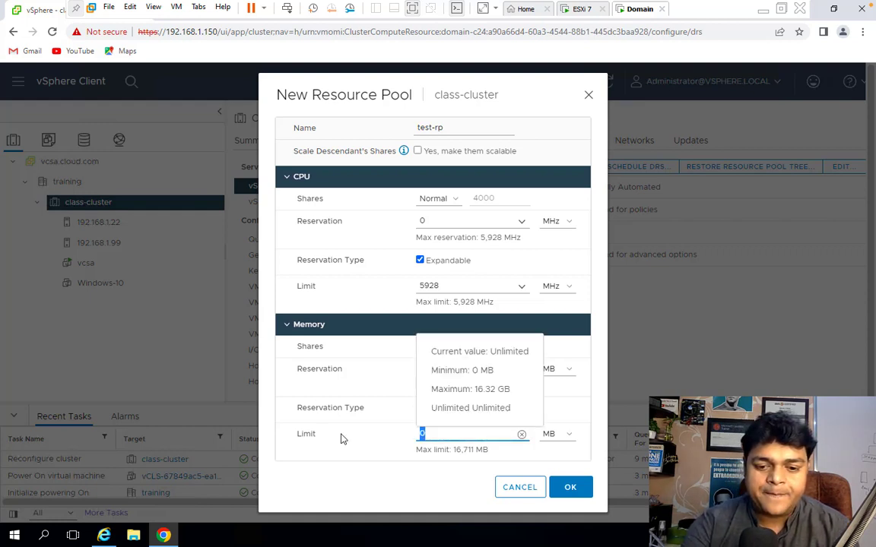
pyautogui.write('8')
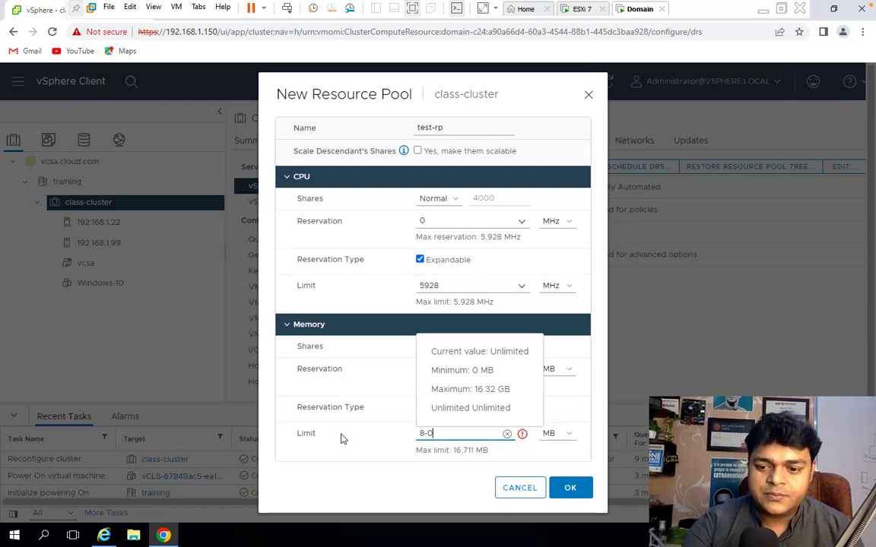
pyautogui.write('0000')
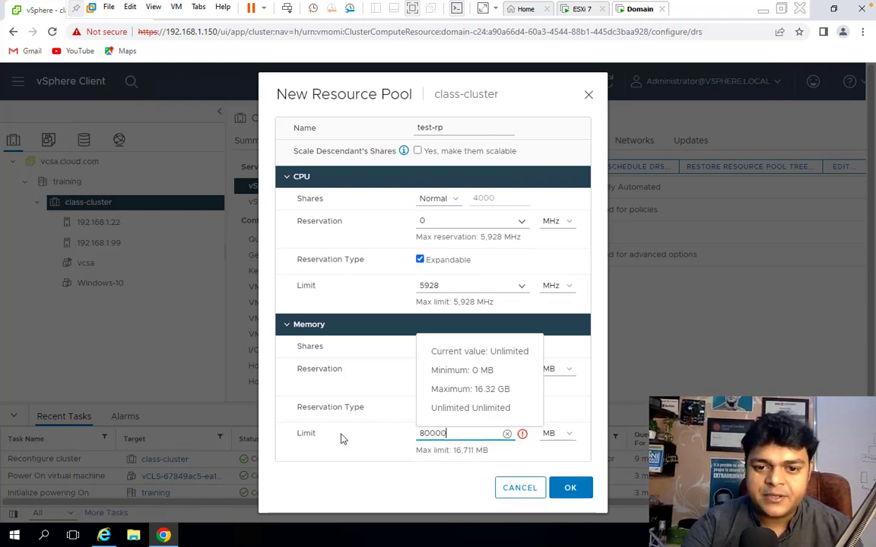
pyautogui.click(572, 487)
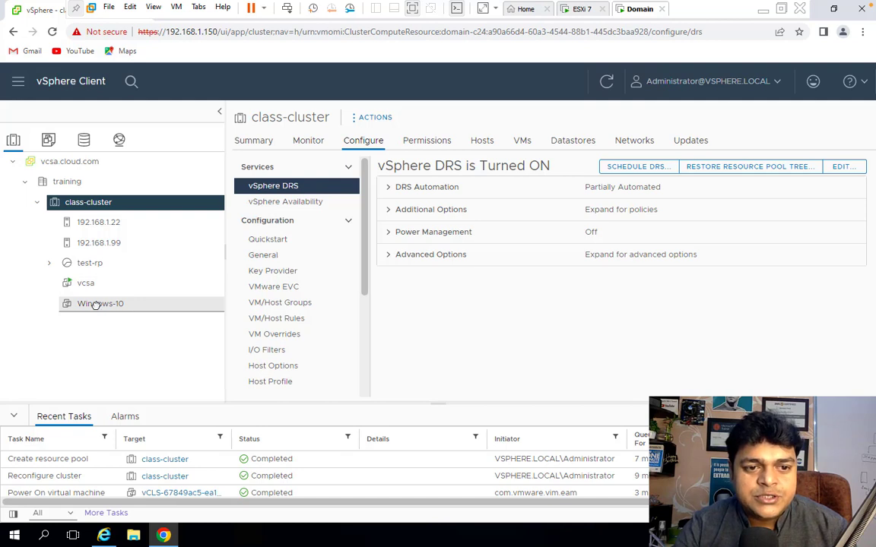
# Move the Windows-10 virtual machine into the test-rp resource pool.
pyautogui.moveTo(96, 295); pyautogui.dragTo(97, 274)
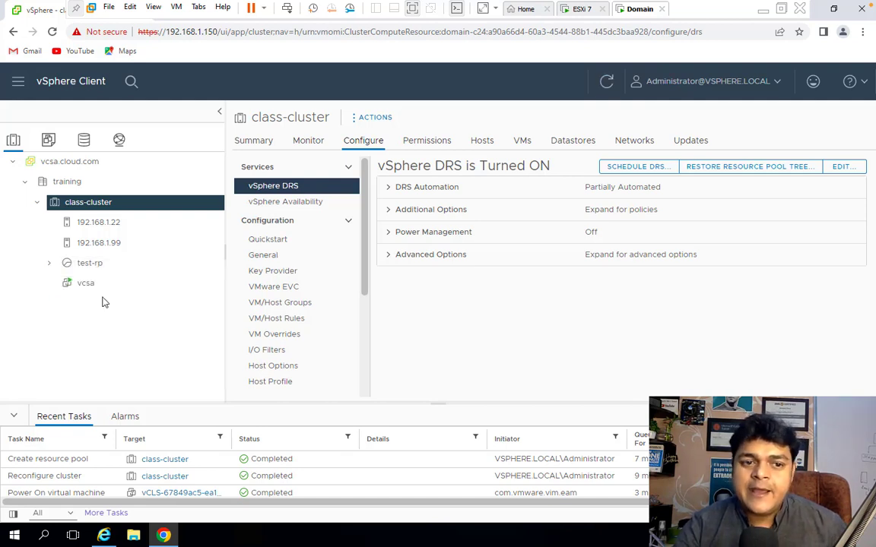
pyautogui.click(49, 263)
pyautogui.click(101, 284)
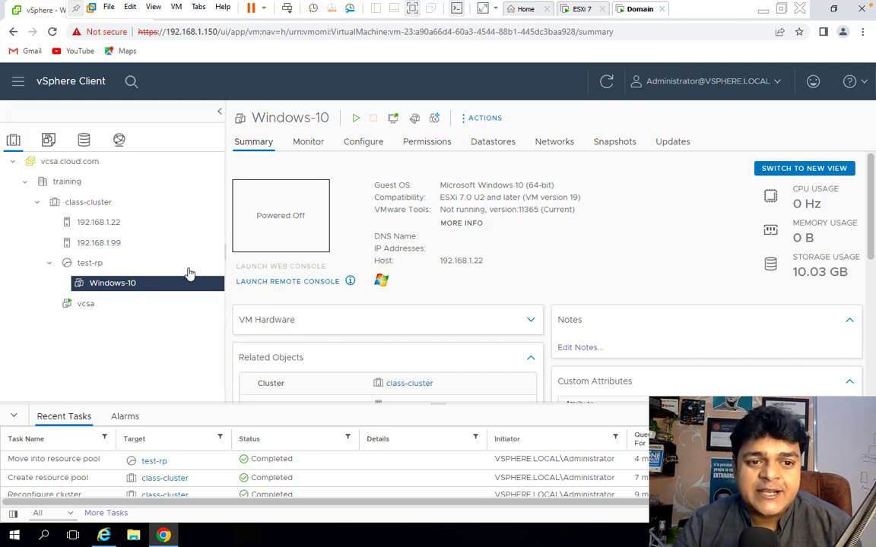
# Examine the test-rp pool's summary of VMs, powered-on VMs, child resource pools and child vApps.
pyautogui.click(91, 266)
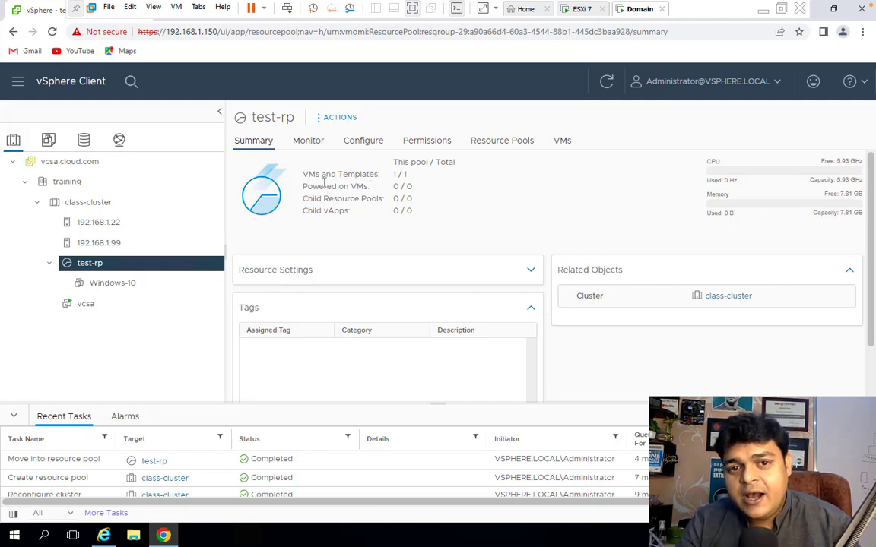
pyautogui.moveTo(326, 175); pyautogui.dragTo(431, 177)
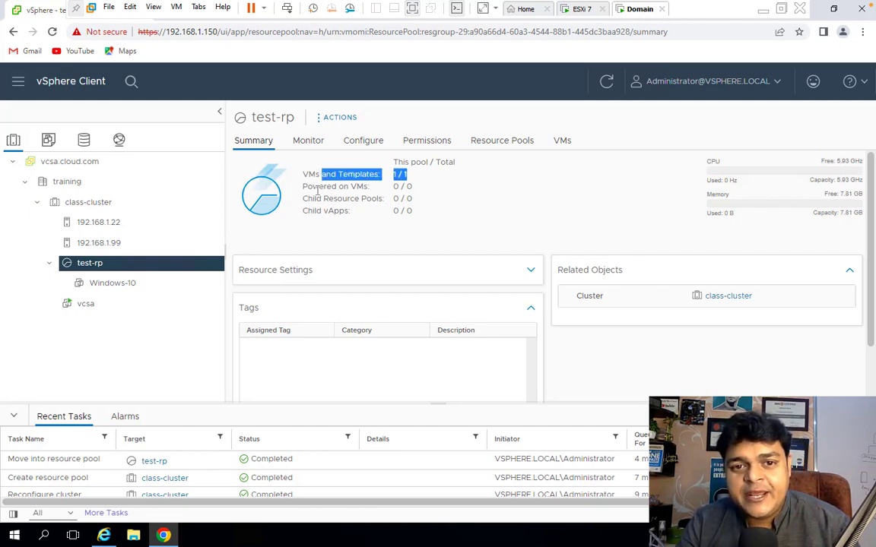
pyautogui.moveTo(307, 187); pyautogui.dragTo(424, 193)
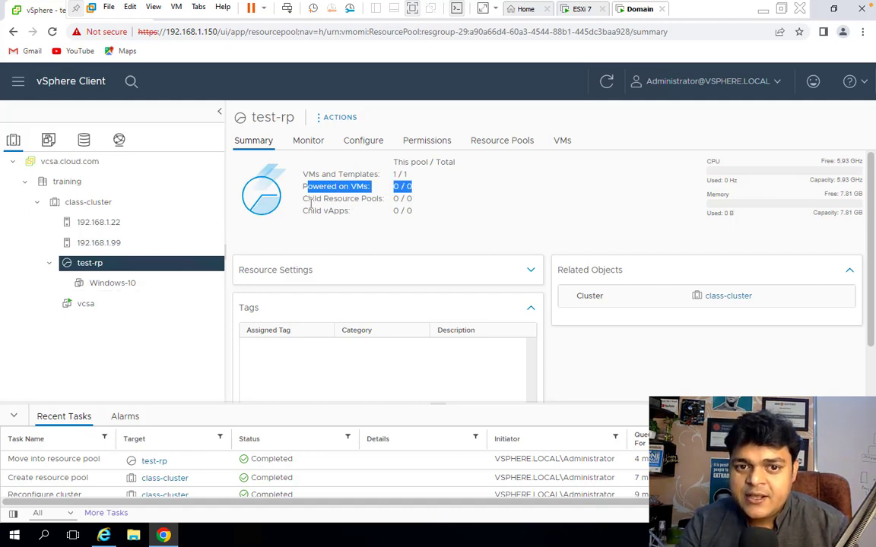
pyautogui.moveTo(307, 198); pyautogui.dragTo(422, 210)
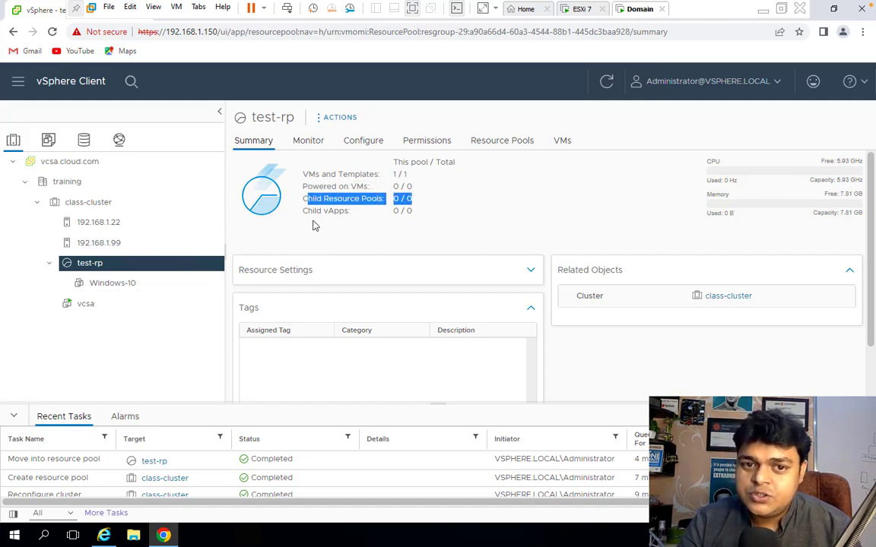
pyautogui.moveTo(345, 212); pyautogui.dragTo(430, 215)
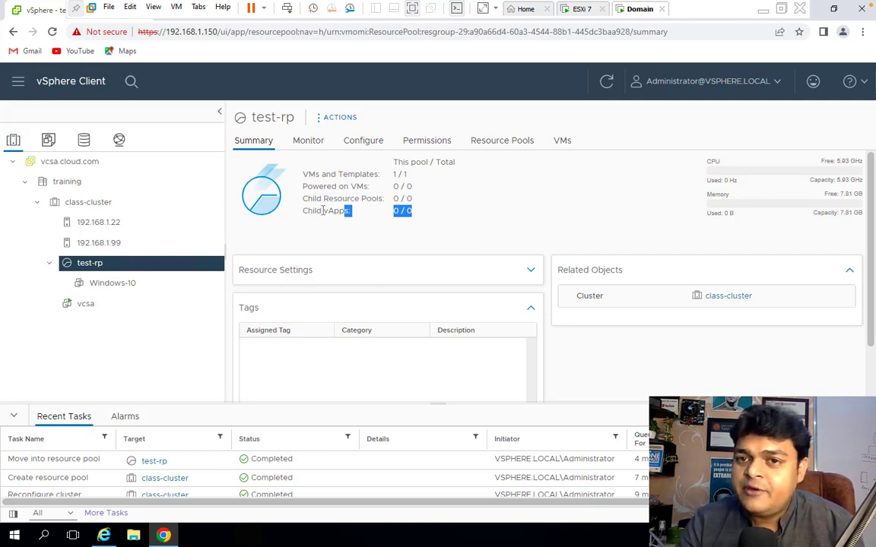
pyautogui.moveTo(393, 198); pyautogui.dragTo(436, 201)
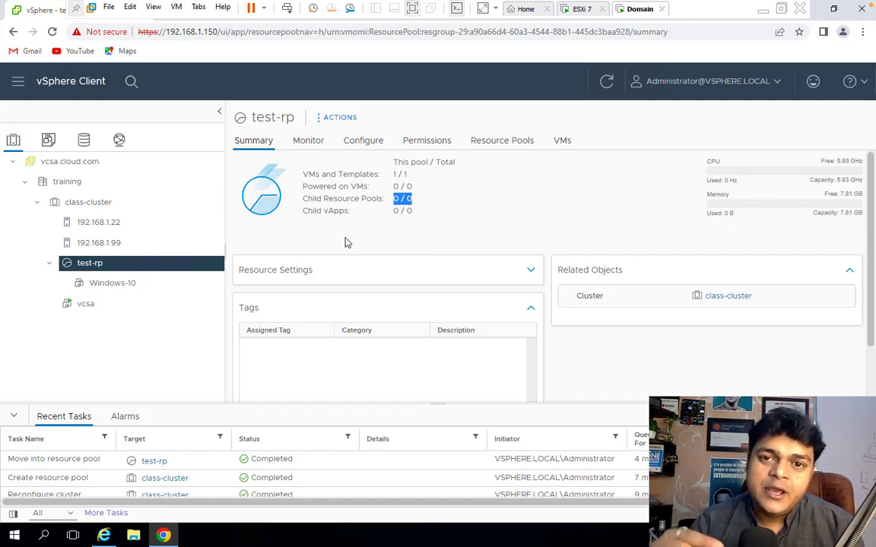
# Create a child resource pool named test-RP2 inside test-rp, keeping the default CPU and memory settings.
pyautogui.rightClick(87, 267)
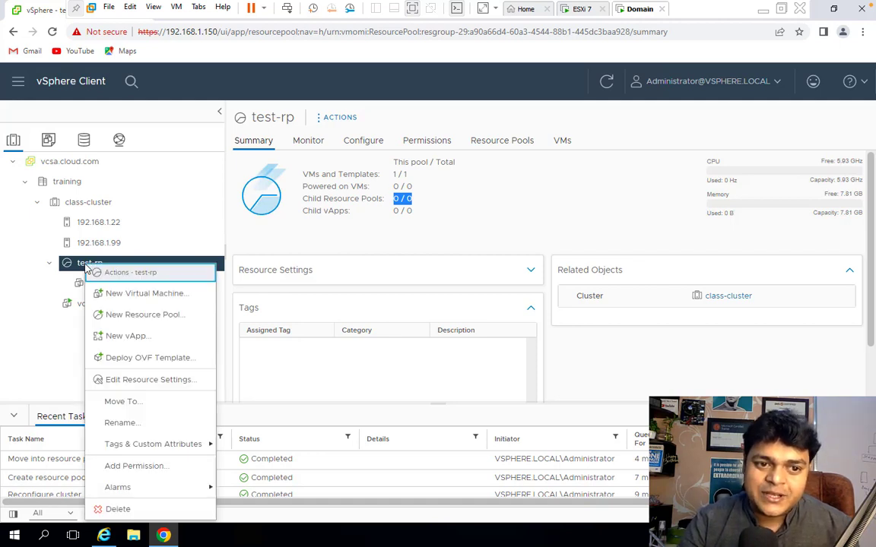
pyautogui.click(127, 314)
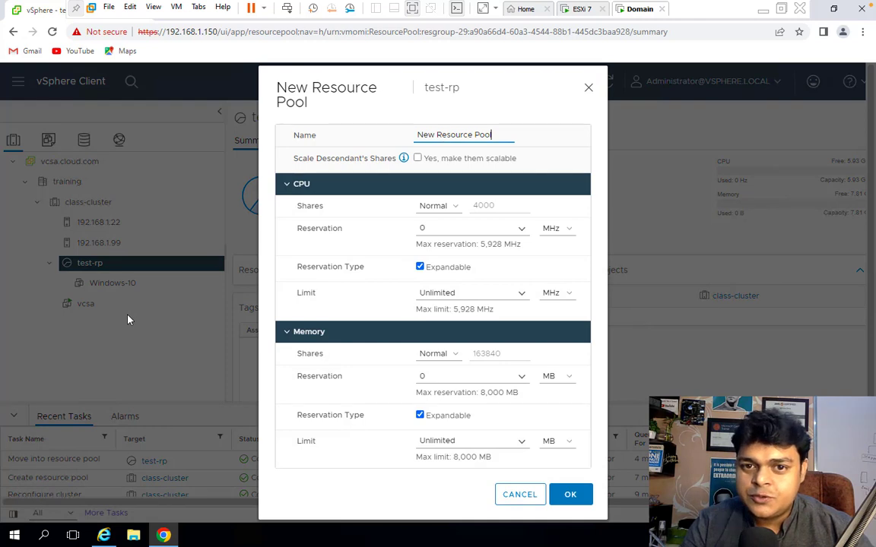
pyautogui.hotkey('ctrl', 'a')
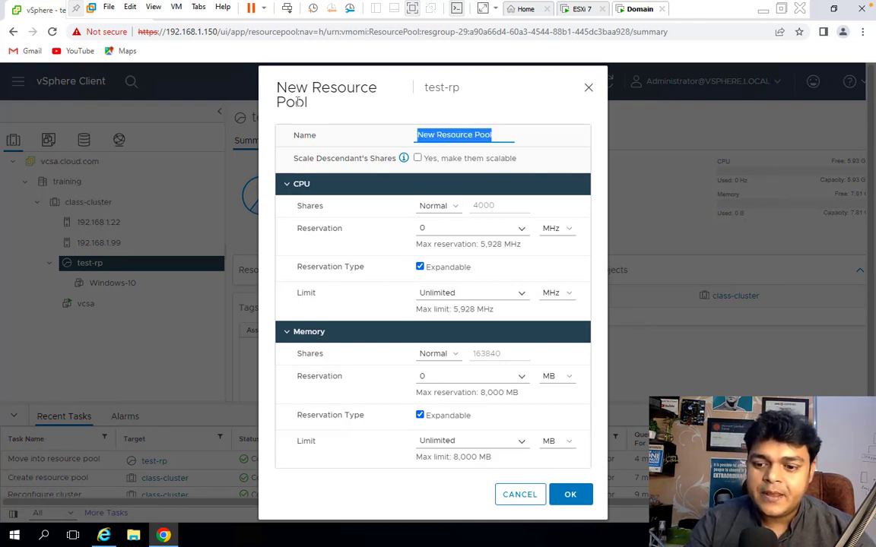
pyautogui.press('BackSpace')
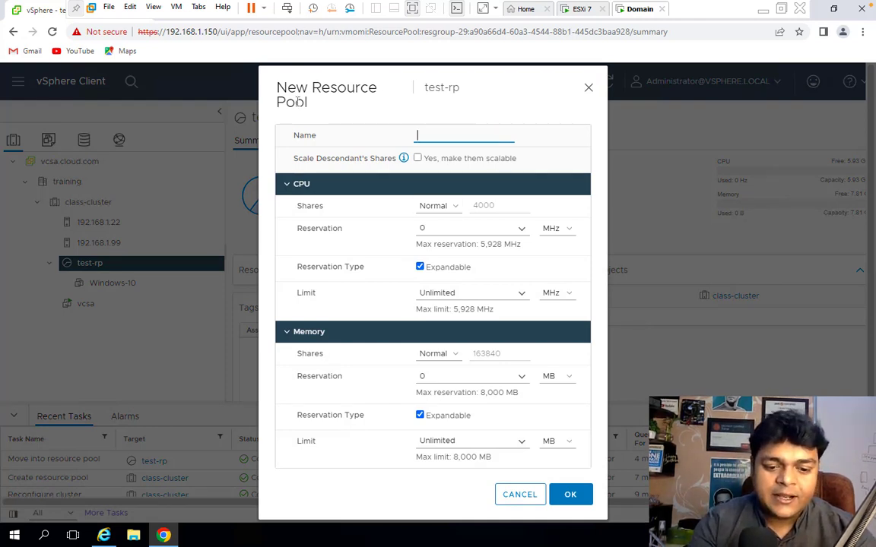
pyautogui.write('test-RP2')
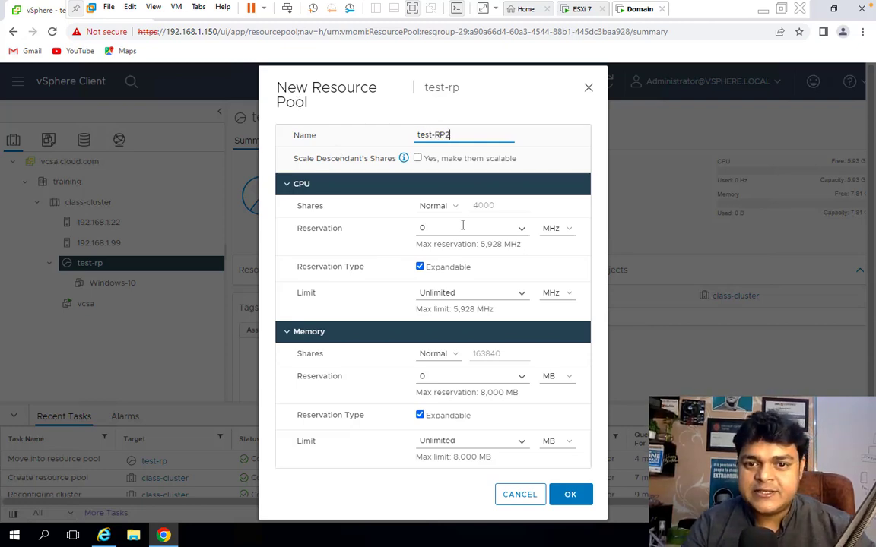
pyautogui.click(570, 496)
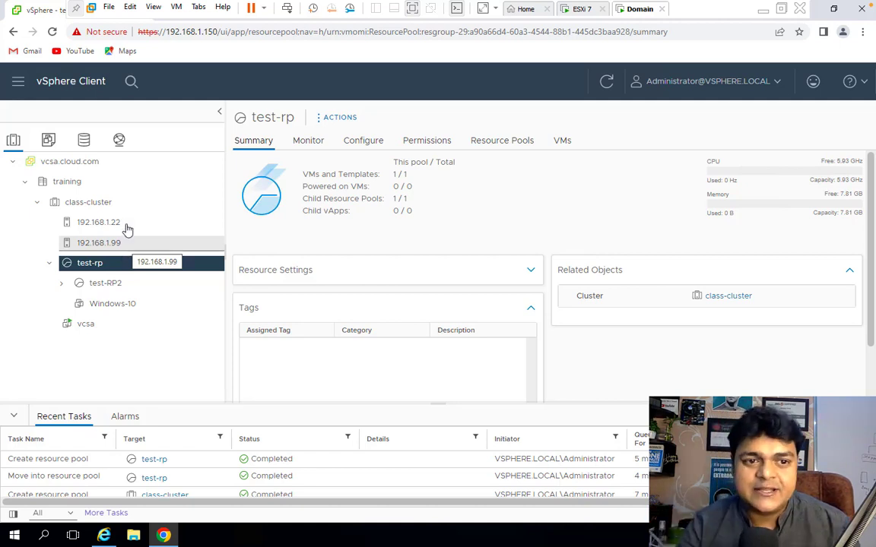
# Try turning off vSphere DRS in class-cluster's settings, then close the dialog without saving.
pyautogui.click(75, 203)
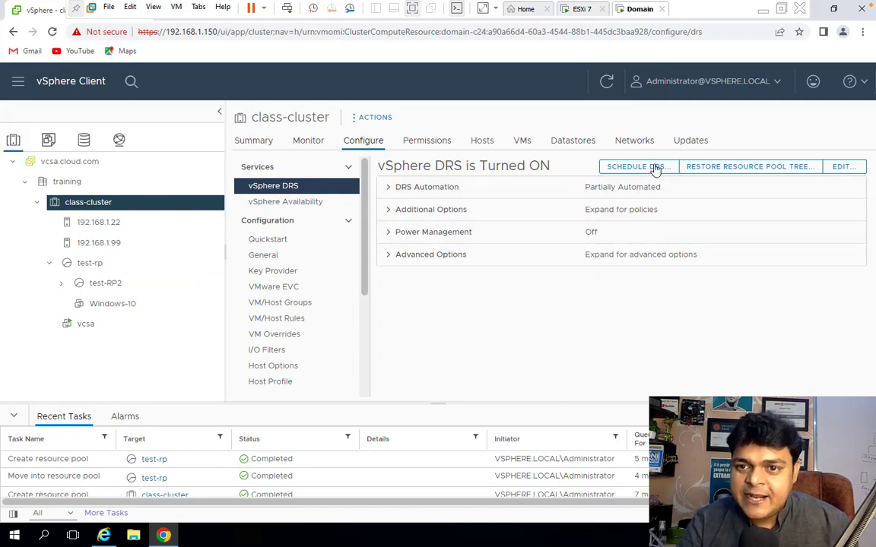
pyautogui.click(843, 170)
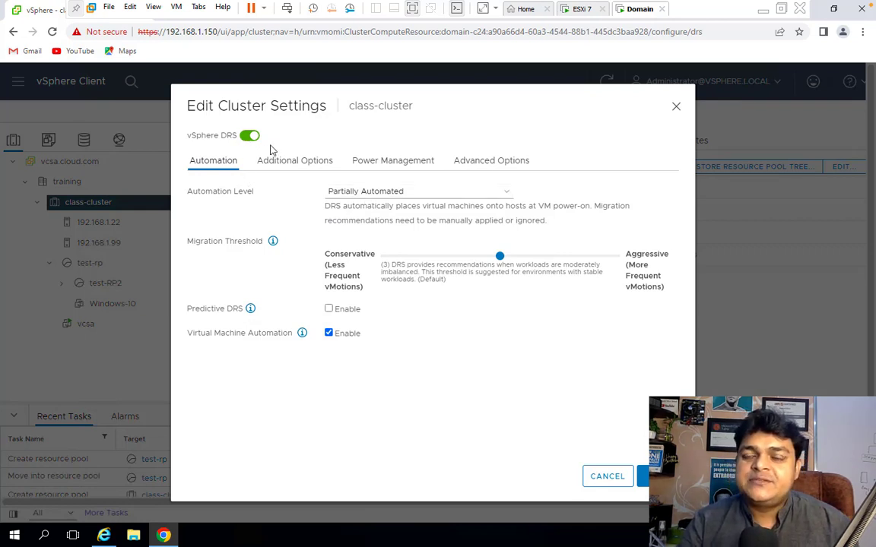
pyautogui.click(676, 106)
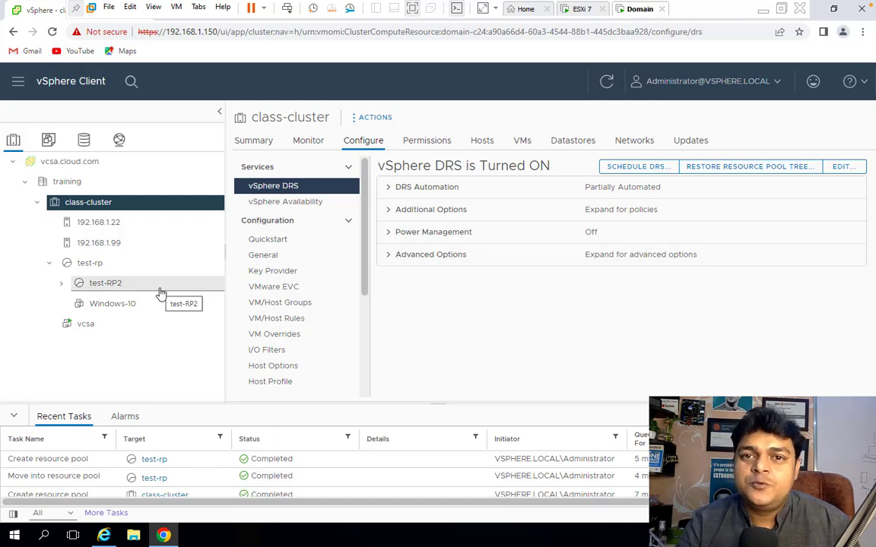
pyautogui.click(845, 171)
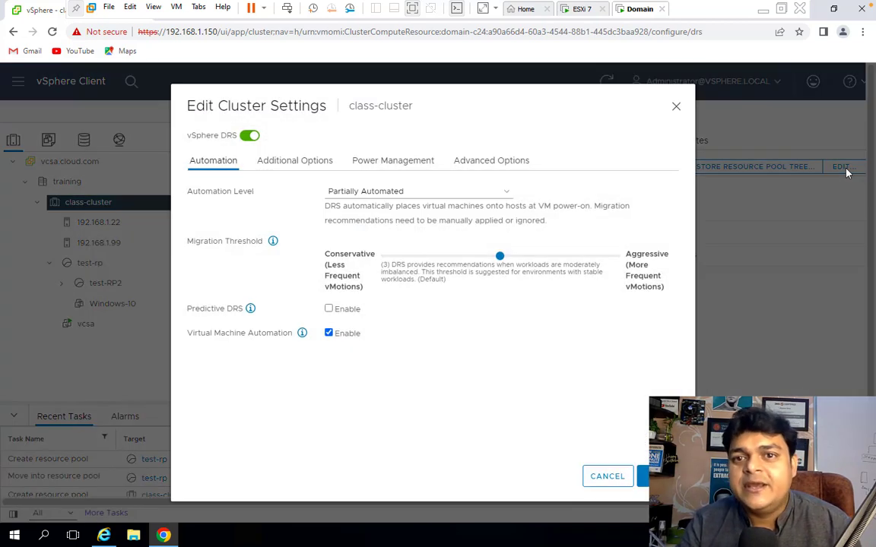
pyautogui.click(251, 139)
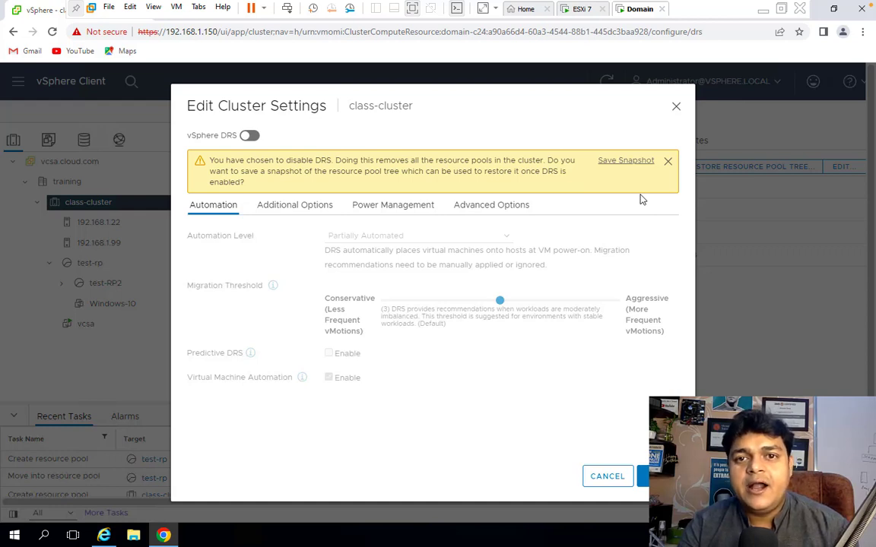
pyautogui.click(674, 107)
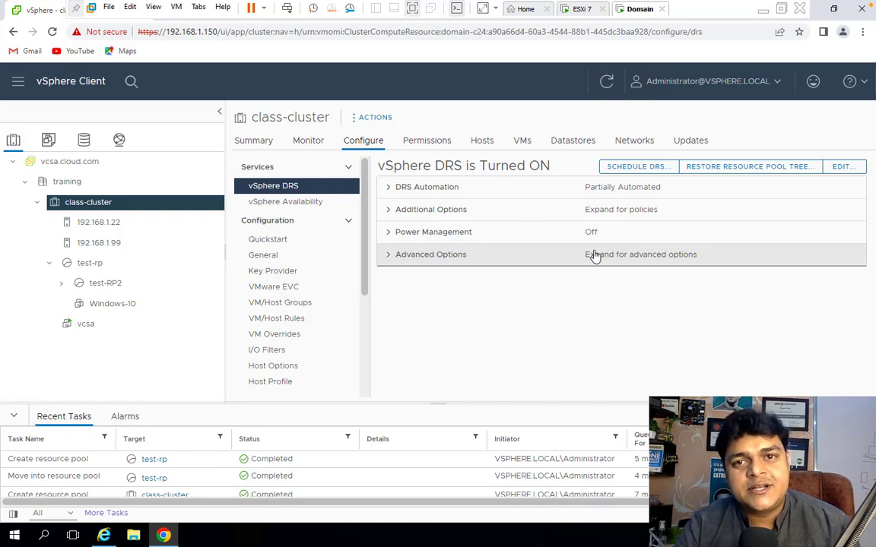
pyautogui.hotkey('ctrl', 'Left')
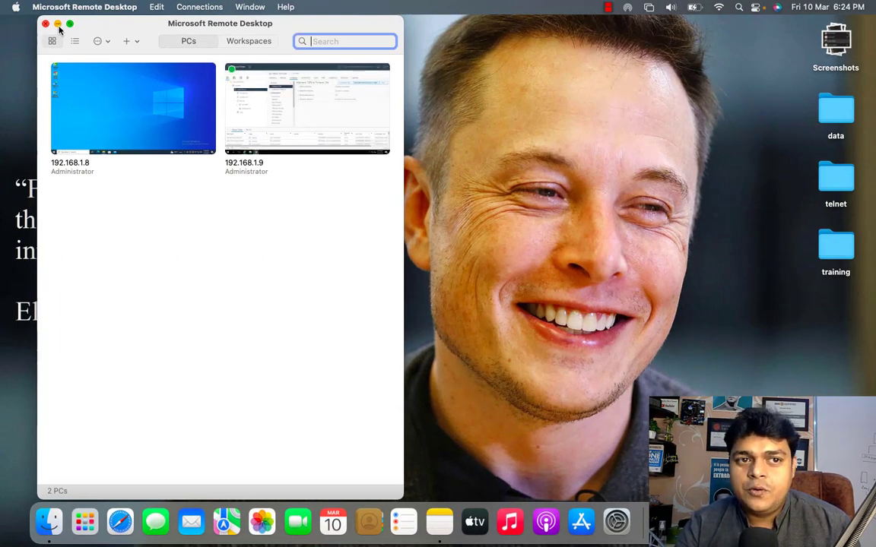
pyautogui.click(58, 24)
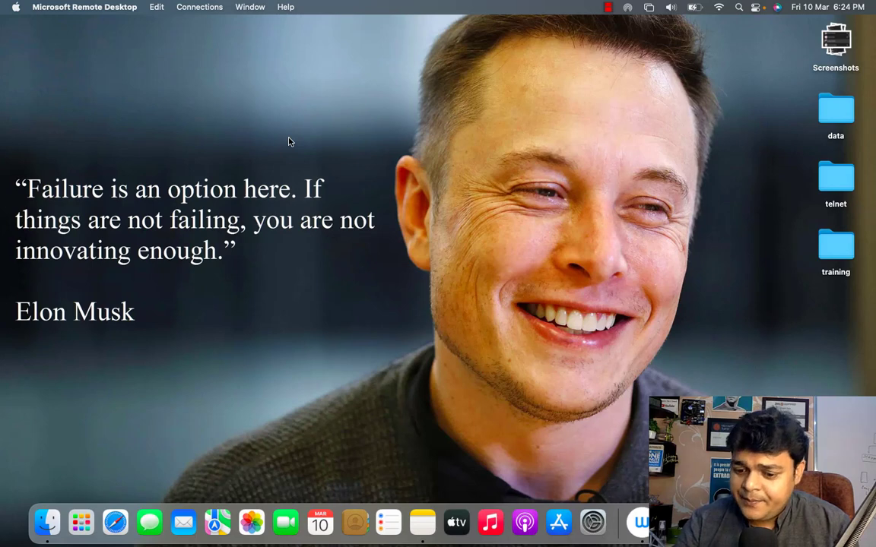